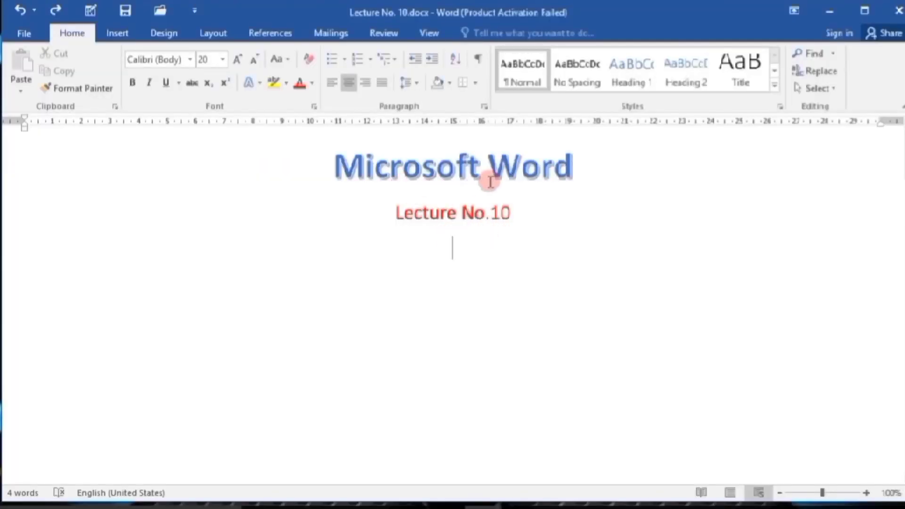
{"action": "left_click", "coordinate": [269, 34]}
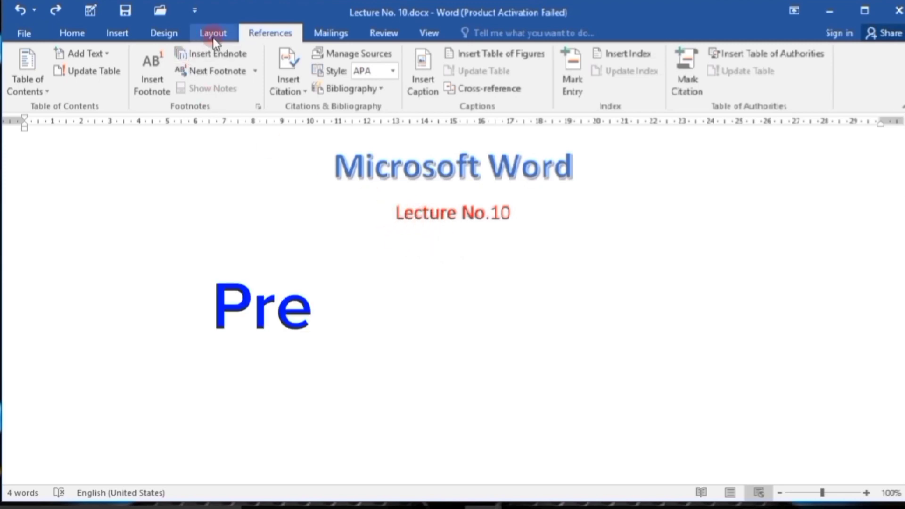
{"action": "left_click", "coordinate": [214, 34]}
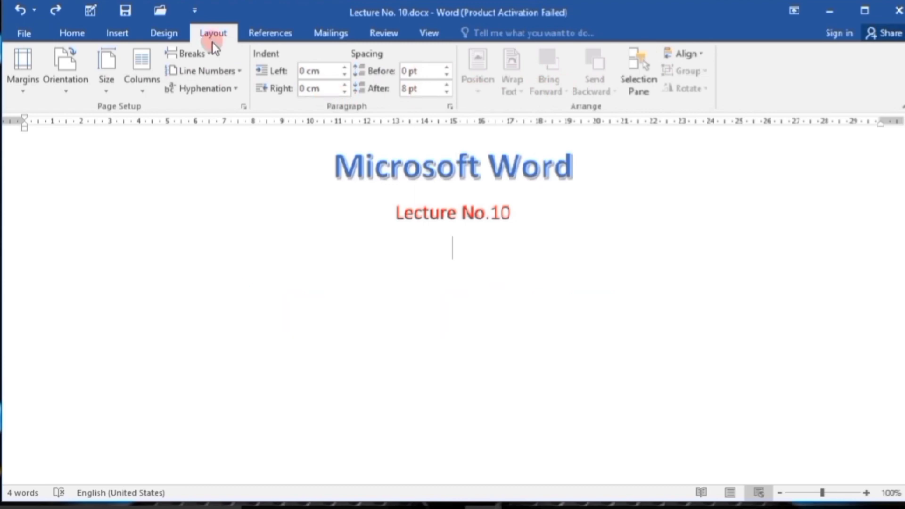
{"action": "left_click", "coordinate": [267, 37]}
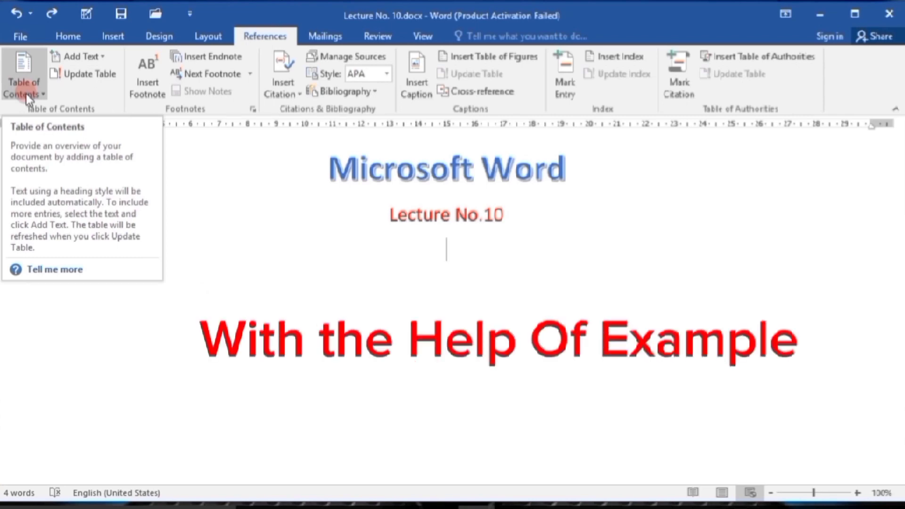
- Delete the entire content of the document, including the Microsoft Word title and the Lecture No.10 line
{"action": "left_click", "coordinate": [355, 242]}
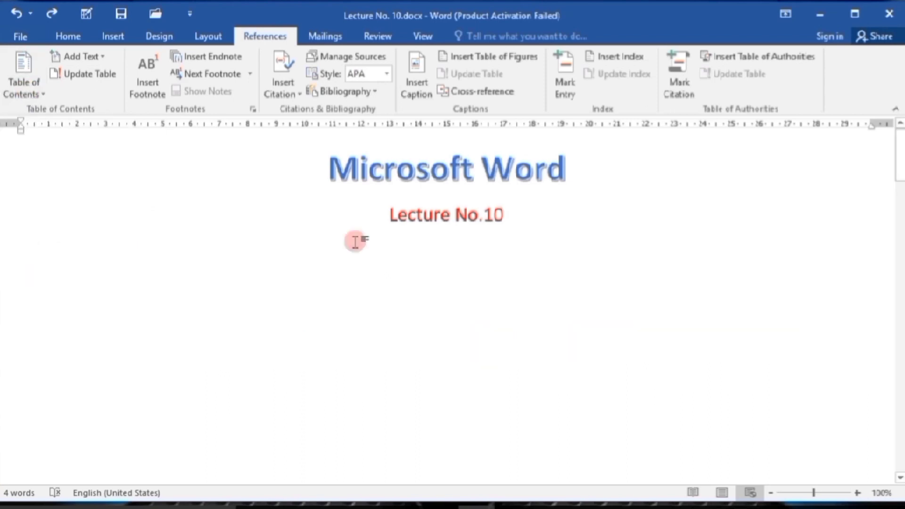
{"action": "key", "text": "ctrl+a"}
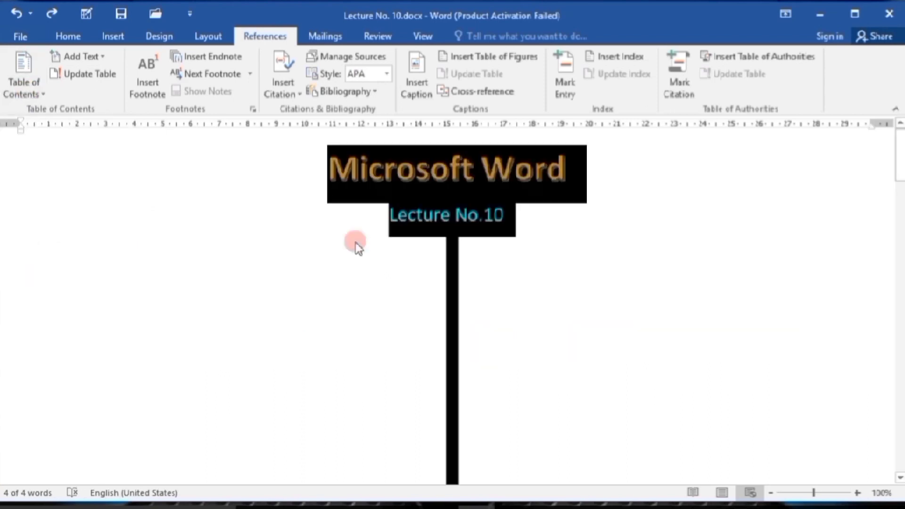
{"action": "key", "text": "Delete"}
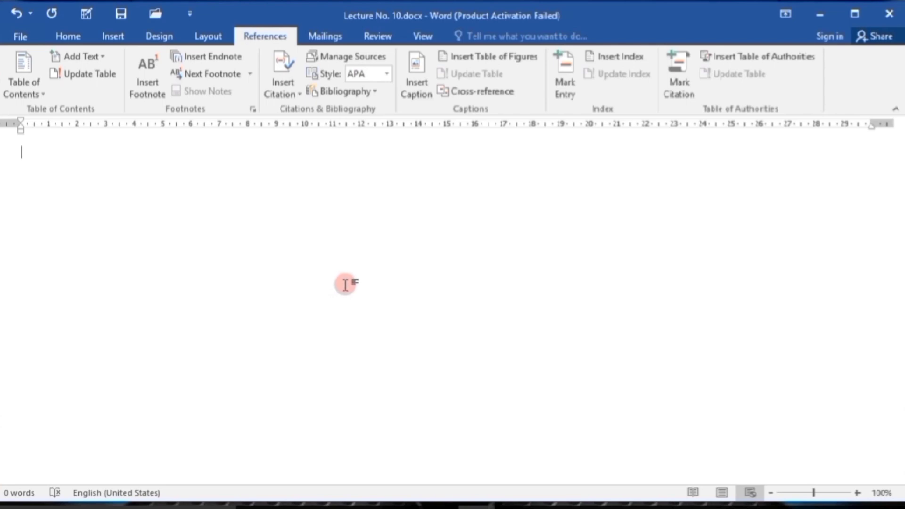
- Insert a page break in the blank document so that text entry starts on the second page
{"action": "left_click", "coordinate": [218, 42]}
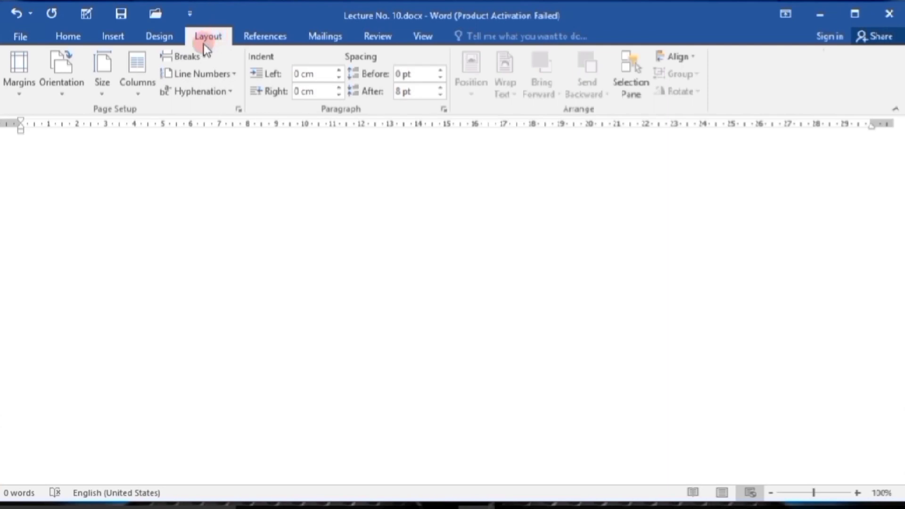
{"action": "left_click", "coordinate": [200, 59]}
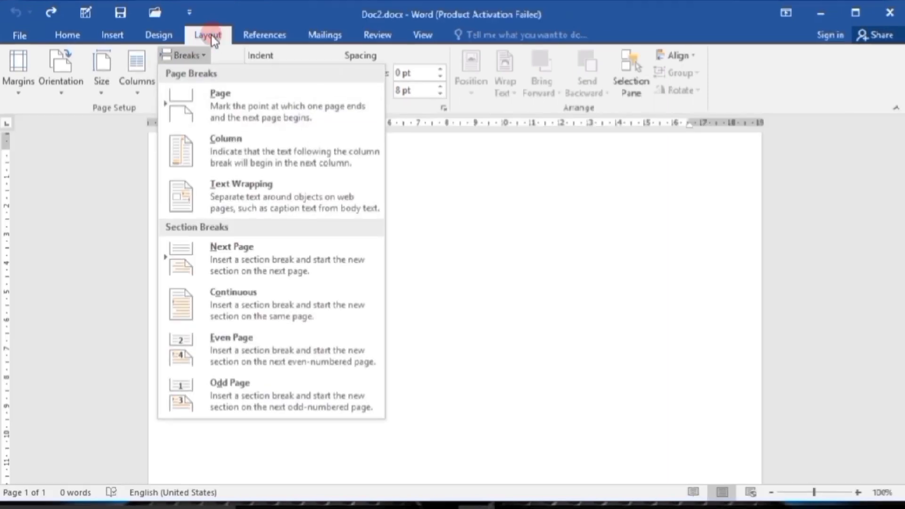
{"action": "left_click", "coordinate": [222, 106]}
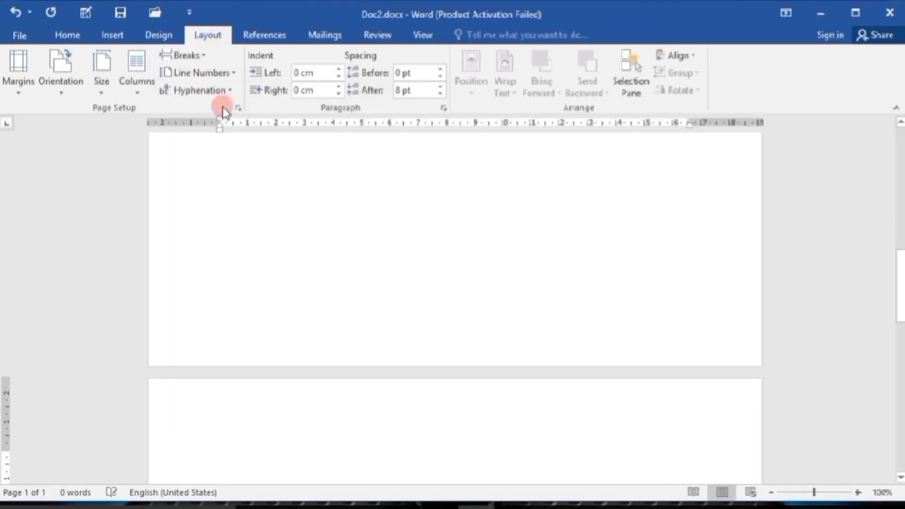
{"action": "scroll", "coordinate": [233, 420], "scroll_direction": "down", "scroll_amount": 3}
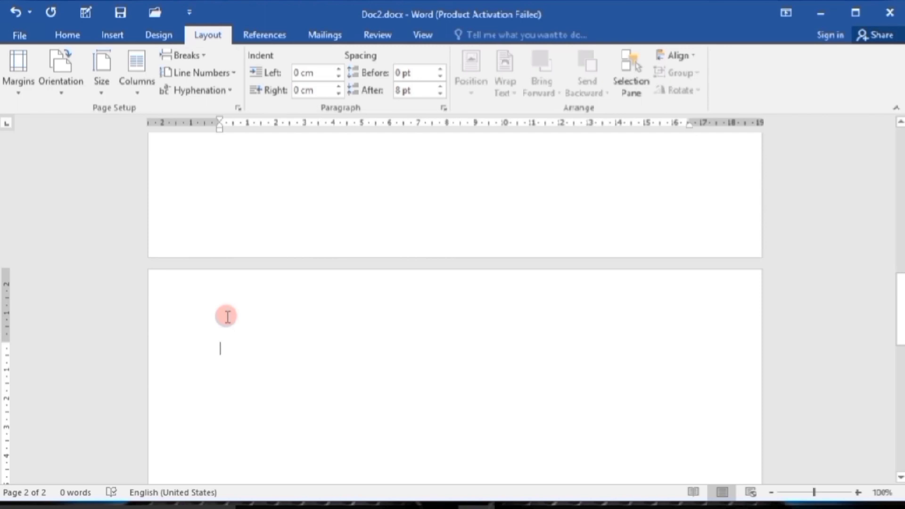
- Enter the lines Office Management, Word, Excel and Power Point on the second page, each in its own paragraph
{"action": "type", "text": "Office Management"}
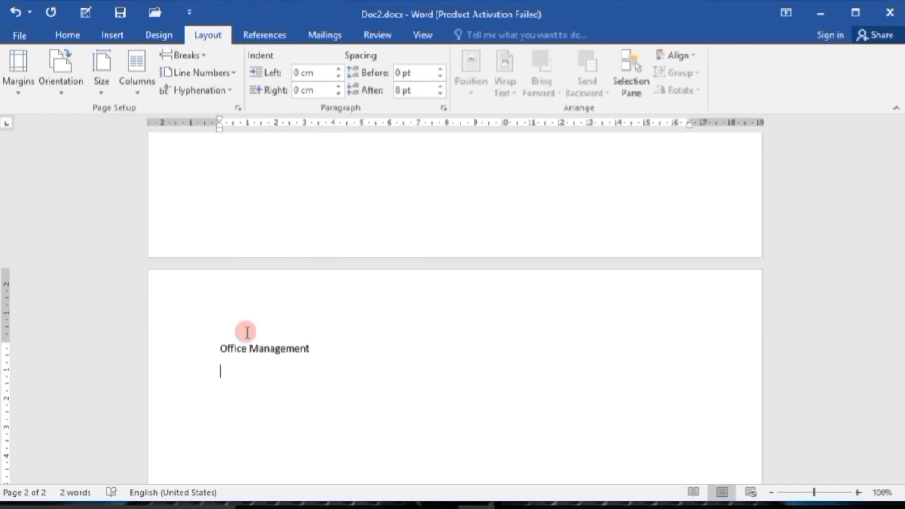
{"action": "type", "text": "Word"}
{"action": "key", "text": "Return"}
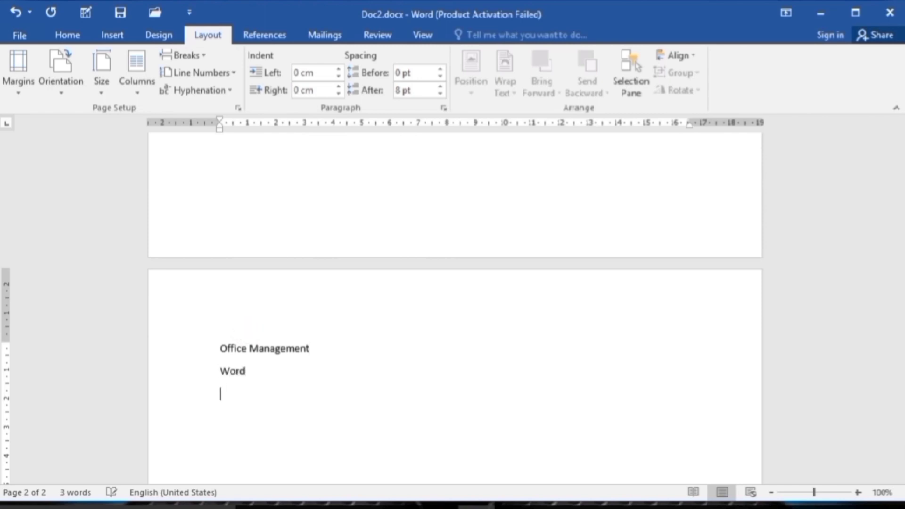
{"action": "type", "text": "Excel"}
{"action": "key", "text": "Return"}
{"action": "type", "text": "Power Point"}
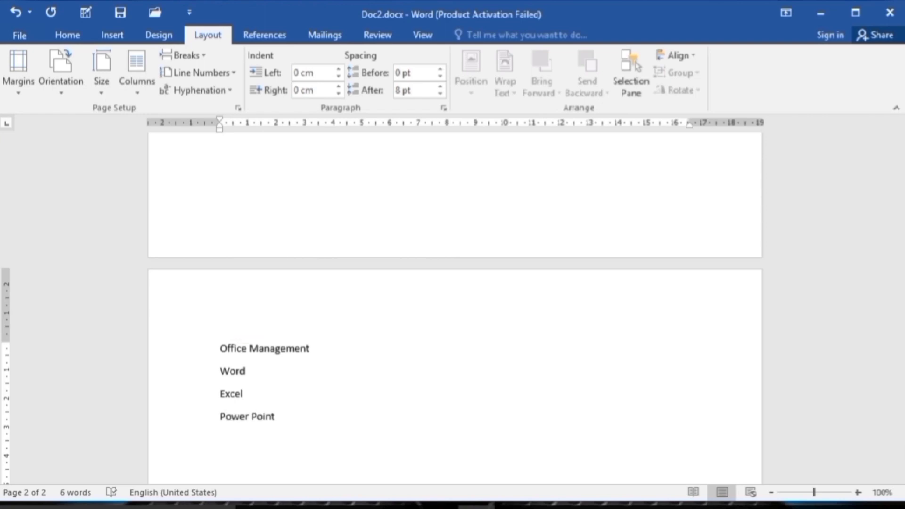
- Extend the list below Power Point with Access, Outlook, Publisher and In Page, each on its own line
{"action": "key", "text": "Return"}
{"action": "type", "text": "Access"}
{"action": "key", "text": "Return"}
{"action": "type", "text": "Outlook"}
{"action": "key", "text": "Return"}
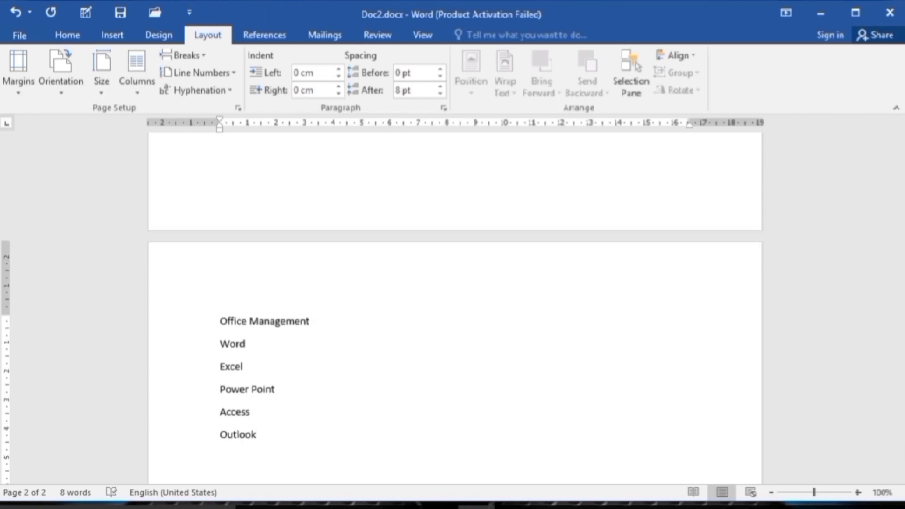
{"action": "type", "text": "P"}
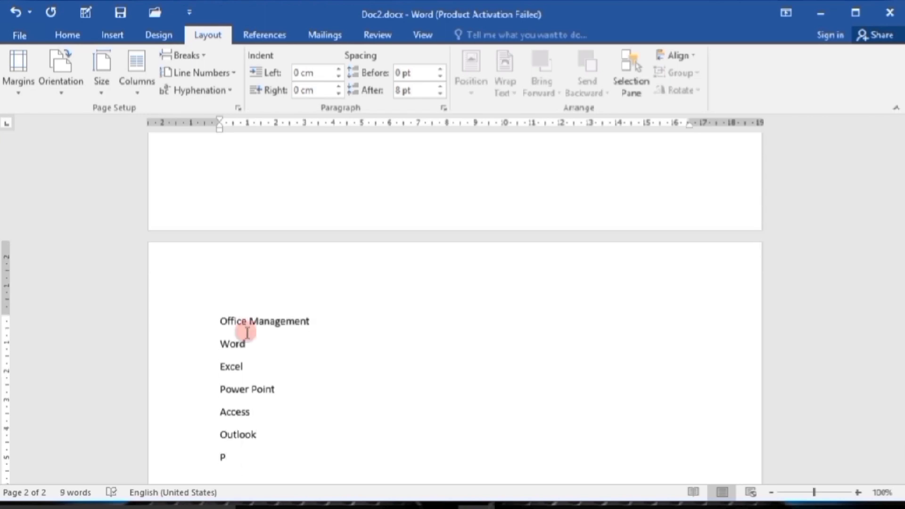
{"action": "type", "text": "ublisher"}
{"action": "key", "text": "Return"}
{"action": "type", "text": "In Page"}
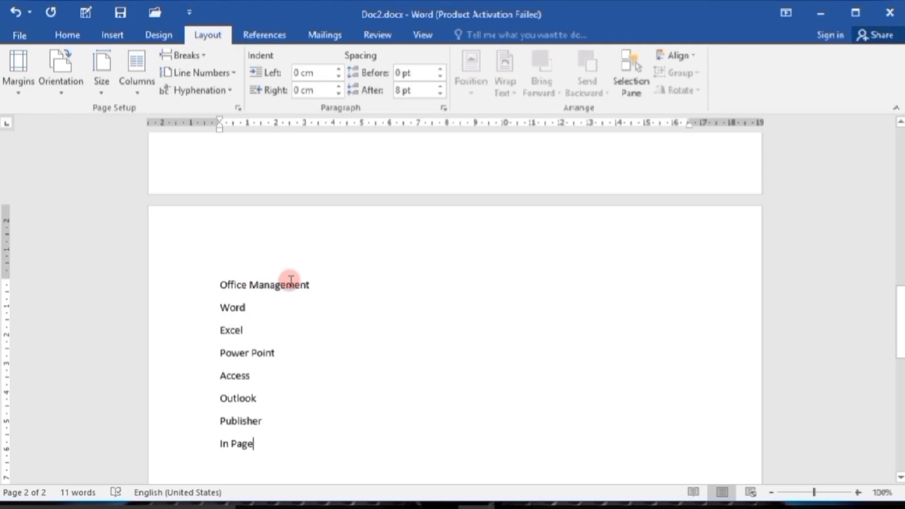
- Apply the Heading 1 style to the Office Management line on the second page
{"action": "left_click_drag", "start_coordinate": [299, 283], "coordinate": [218, 284]}
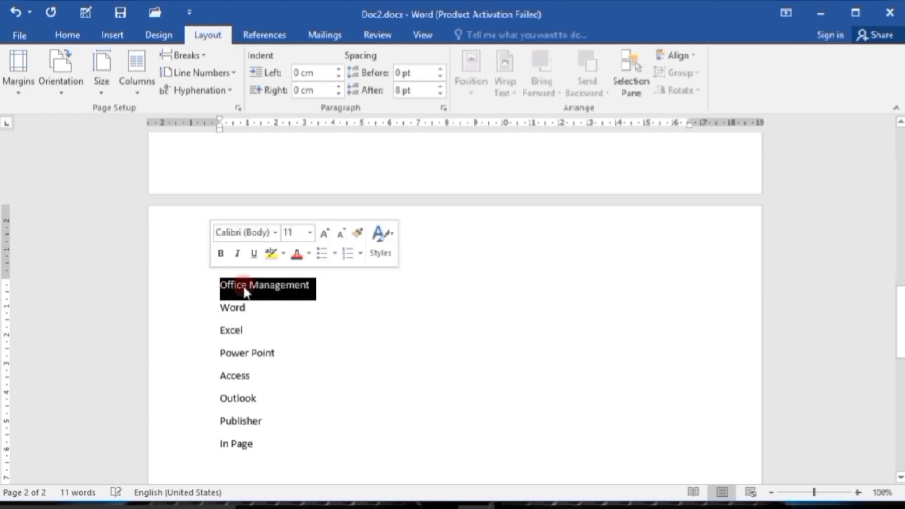
{"action": "left_click", "coordinate": [74, 38]}
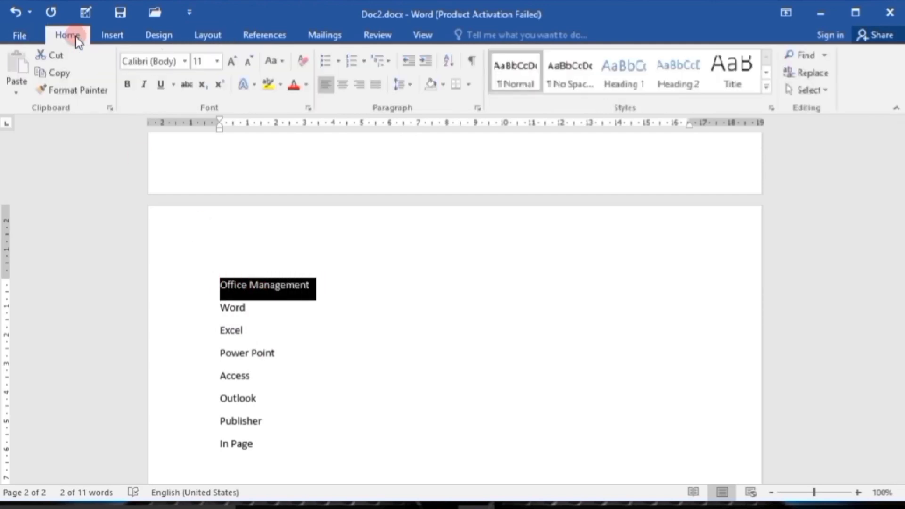
{"action": "left_click", "coordinate": [627, 88]}
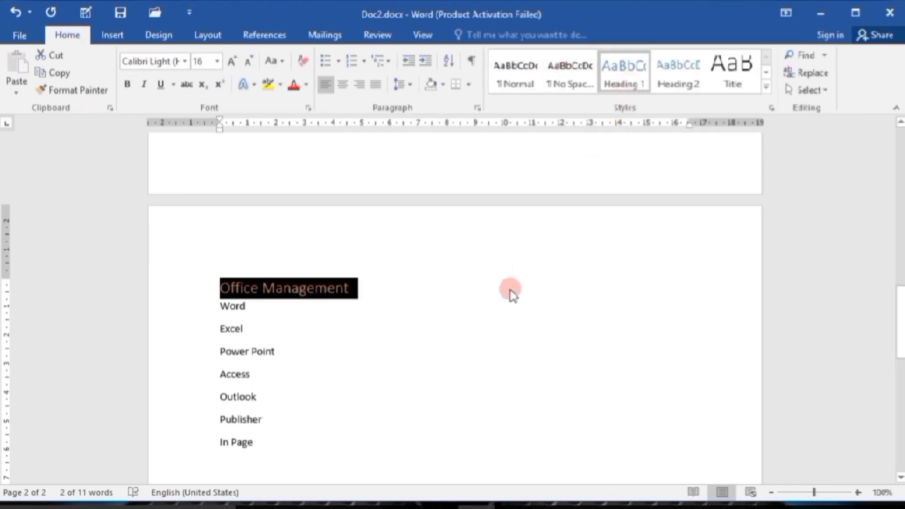
{"action": "left_click", "coordinate": [366, 299]}
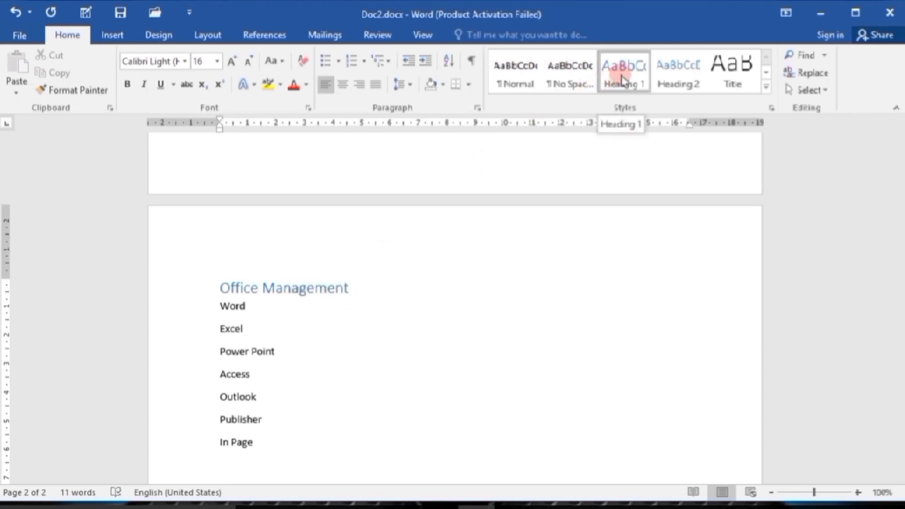
- Insert a page break after the In Page line to start a third page
{"action": "left_click", "coordinate": [259, 446]}
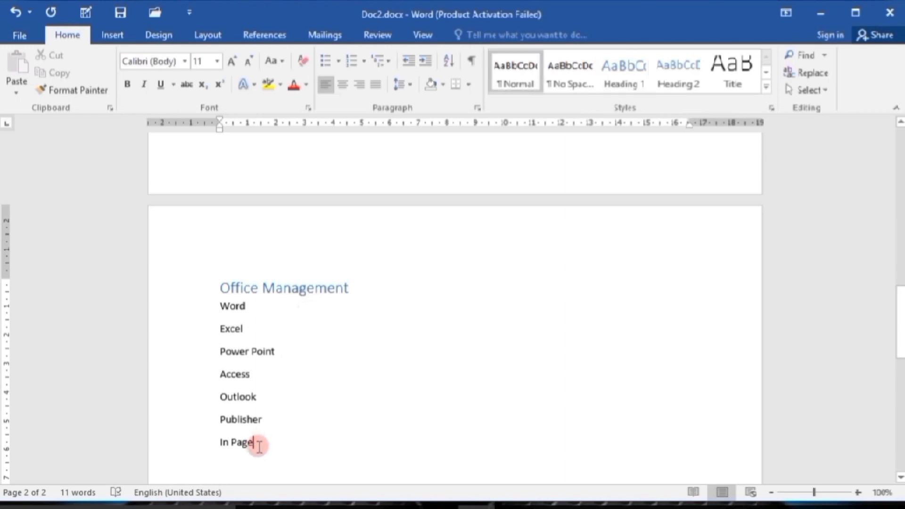
{"action": "left_click", "coordinate": [211, 36]}
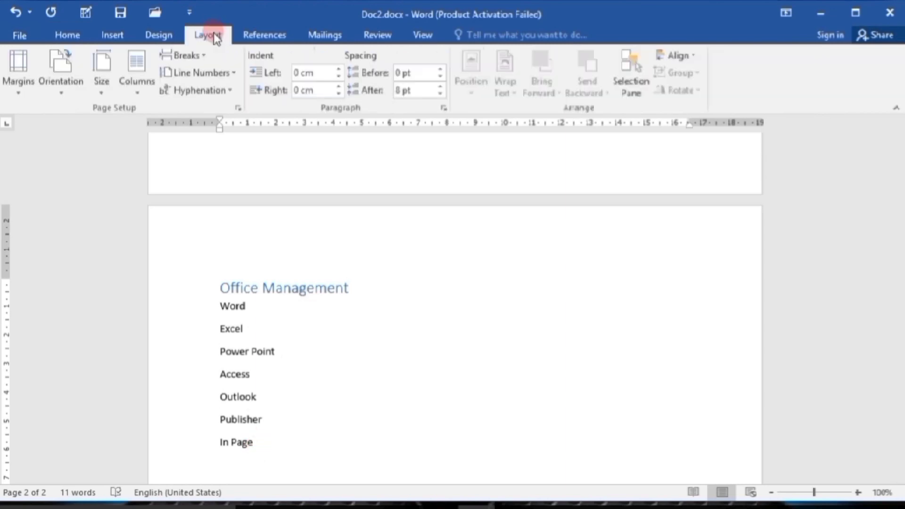
{"action": "left_click", "coordinate": [199, 54]}
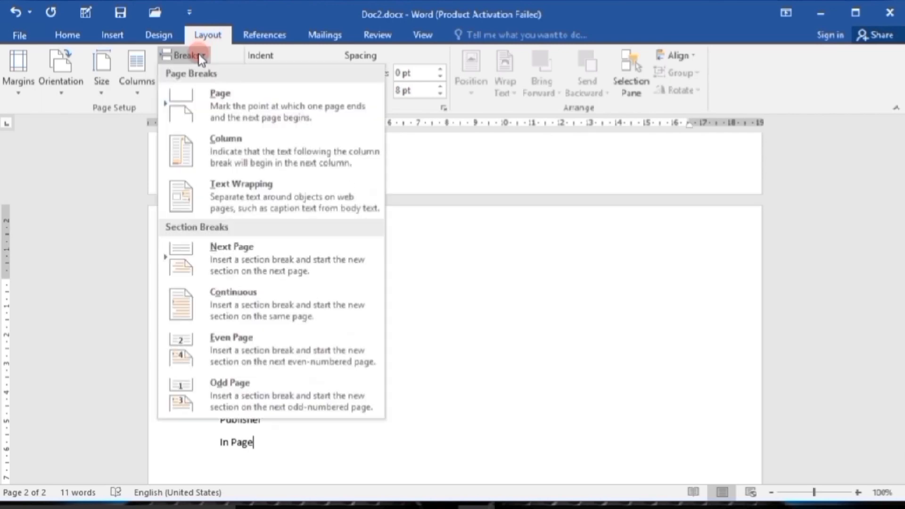
{"action": "left_click", "coordinate": [224, 105]}
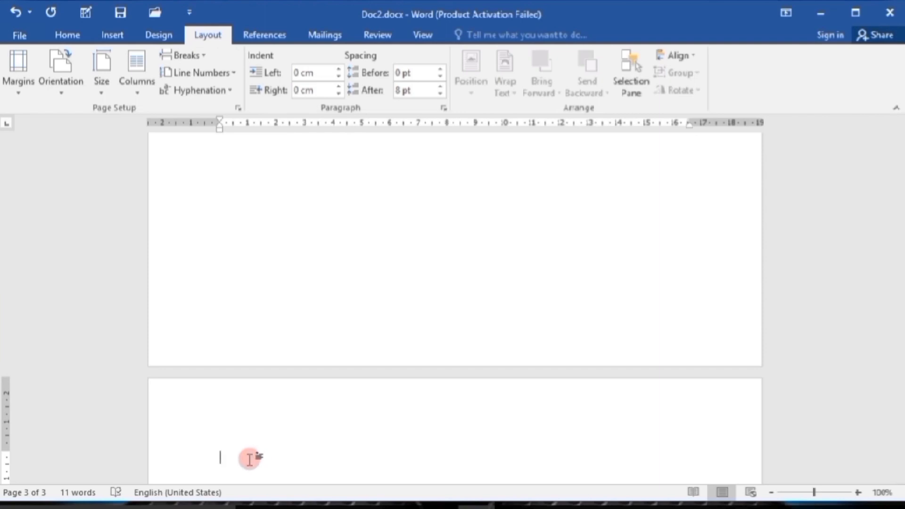
- Enter the lines Accounting, Quick Book, Peach Tree, Tally and Advance Excel on the third page, each in its own paragraph
{"action": "type", "text": "Accounting "}
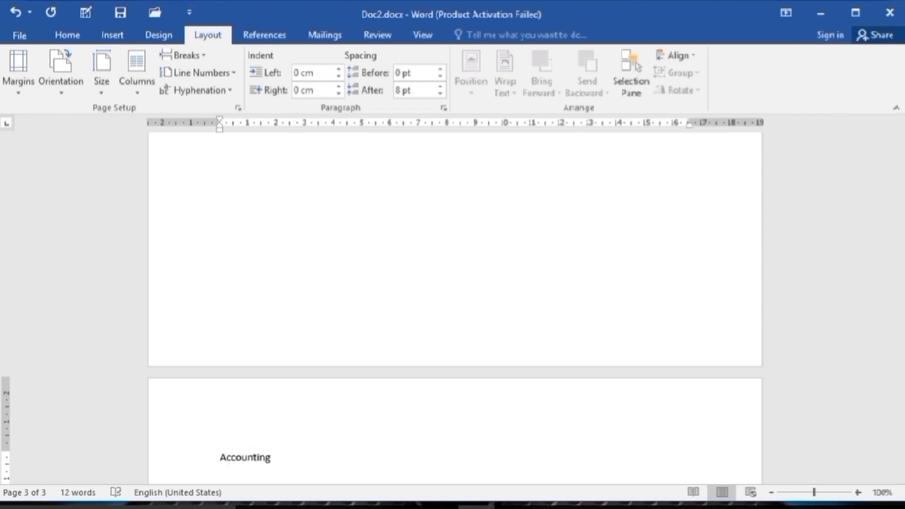
{"action": "type", "text": "Quick Book"}
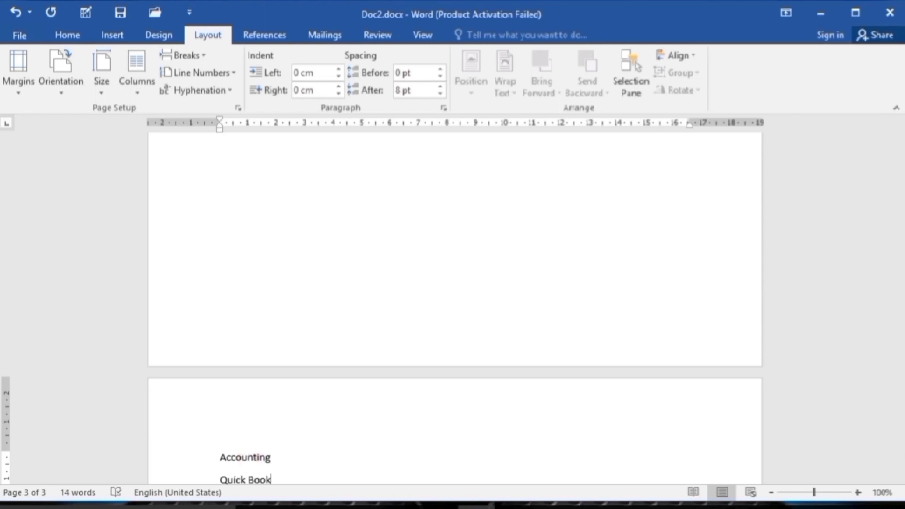
{"action": "key", "text": "Return"}
{"action": "left_click", "coordinate": [249, 458]}
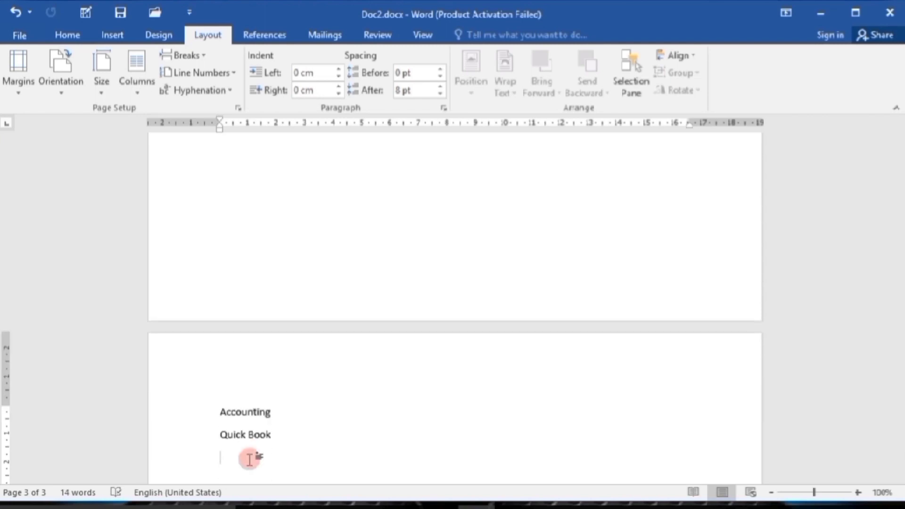
{"action": "type", "text": "Peach Tree"}
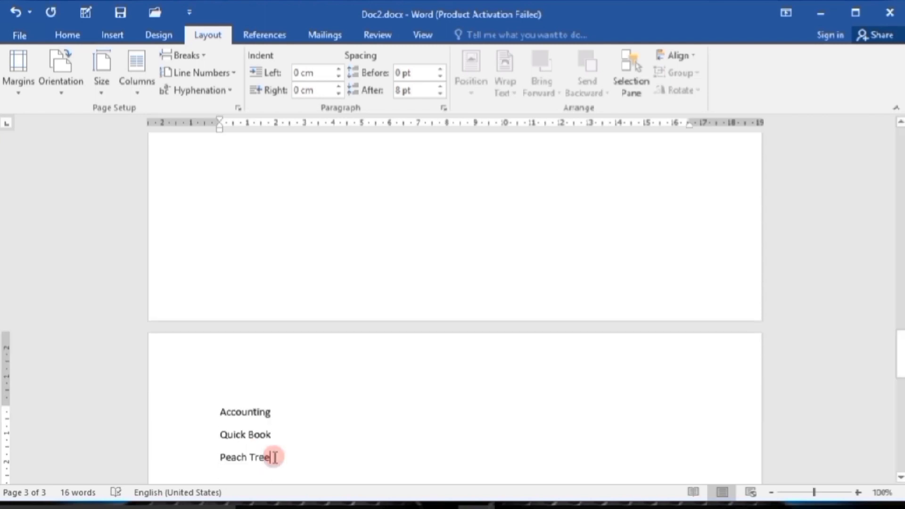
{"action": "key", "text": "Return"}
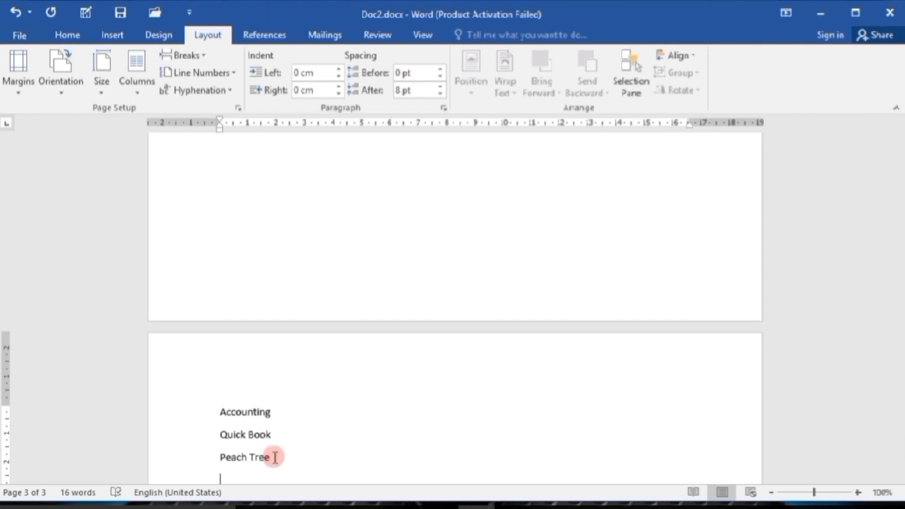
{"action": "type", "text": "Tally"}
{"action": "key", "text": "Return"}
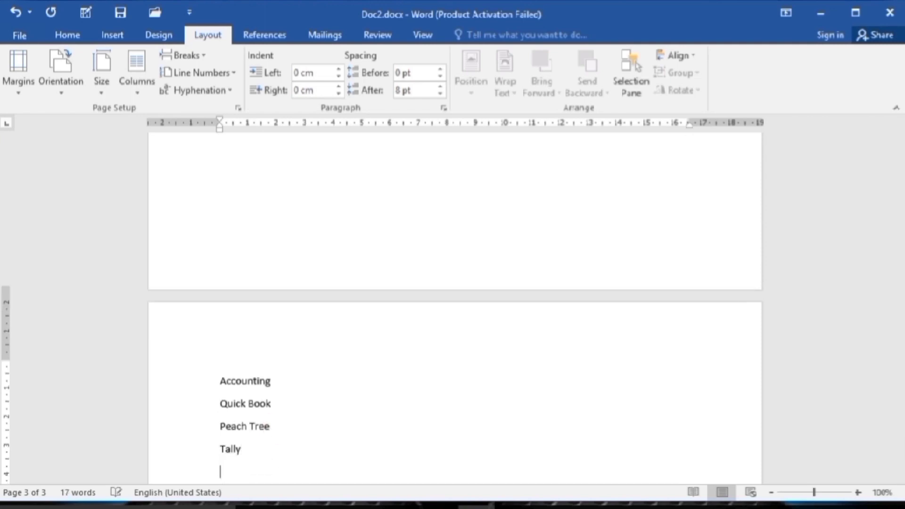
{"action": "type", "text": "A"}
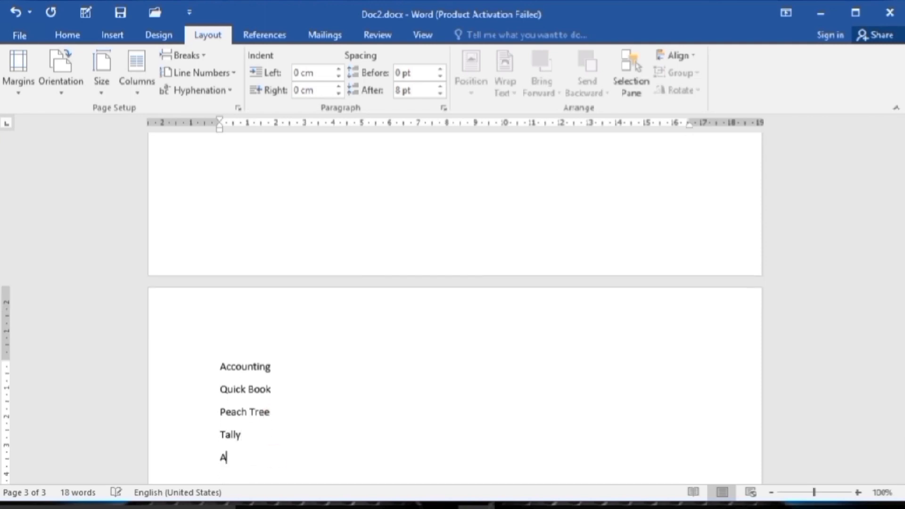
{"action": "type", "text": "dvance Excel"}
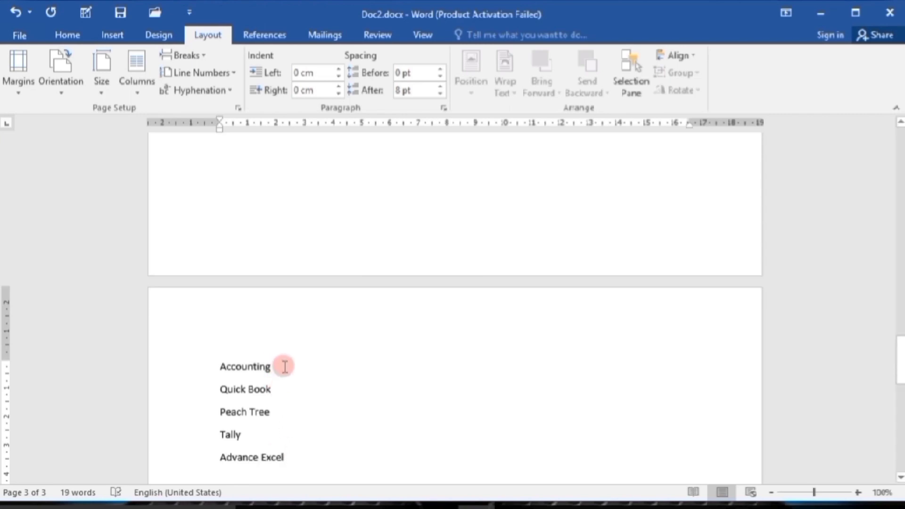
- Apply the Heading 1 style to the Accounting line on the third page
{"action": "left_click_drag", "start_coordinate": [271, 367], "coordinate": [215, 369]}
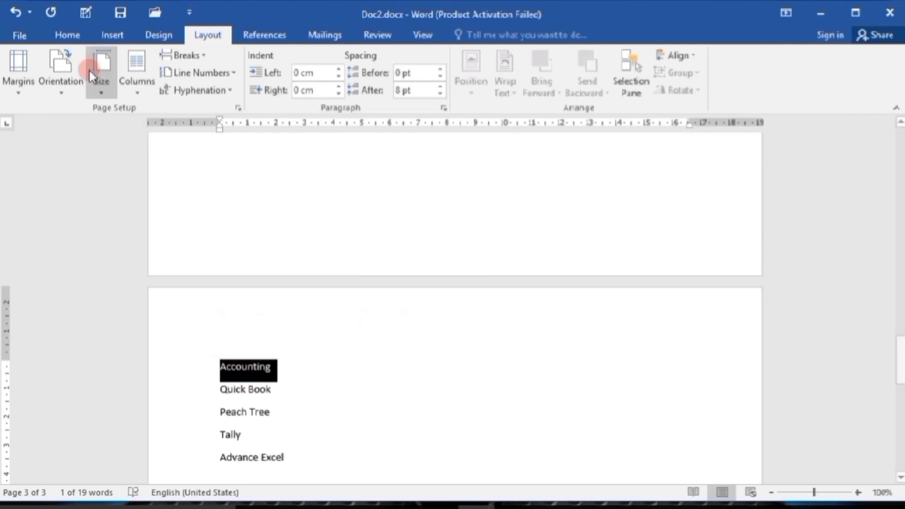
{"action": "left_click", "coordinate": [68, 35]}
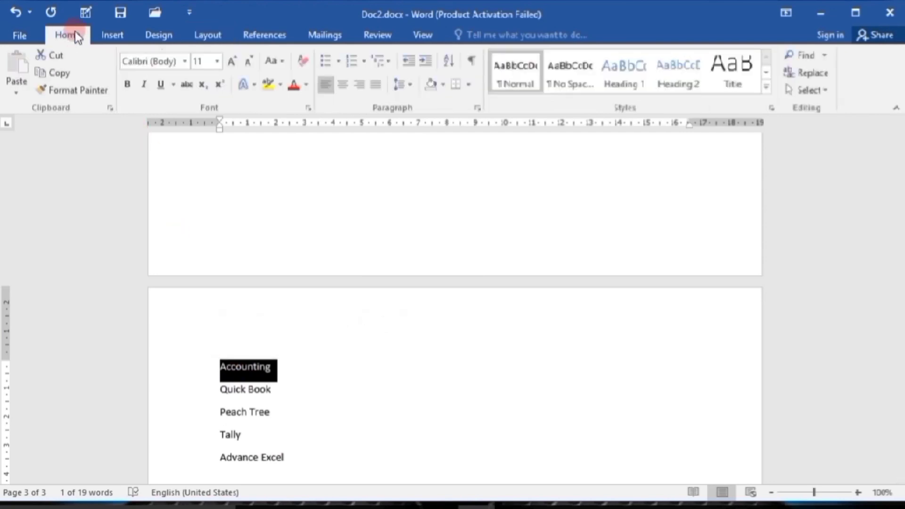
{"action": "left_click", "coordinate": [628, 78]}
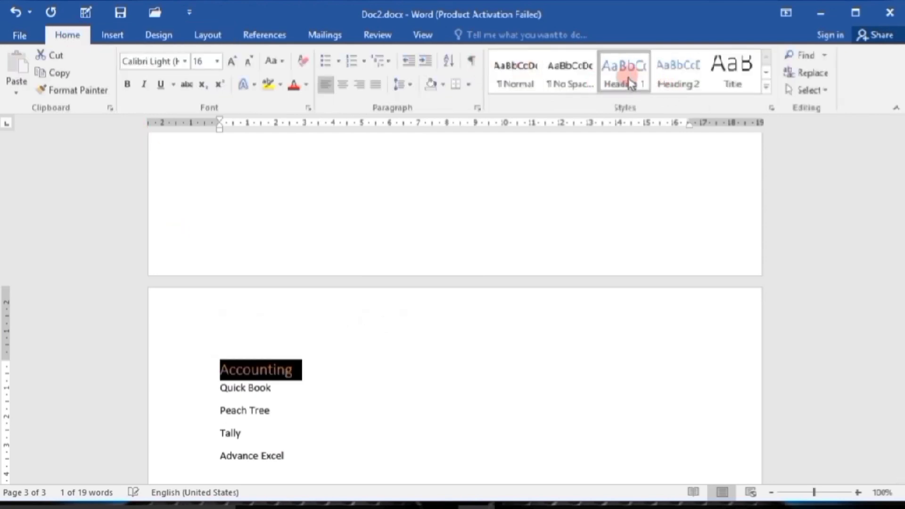
- Insert a page break after the Advance Excel line to start a fourth page
{"action": "left_click", "coordinate": [300, 372]}
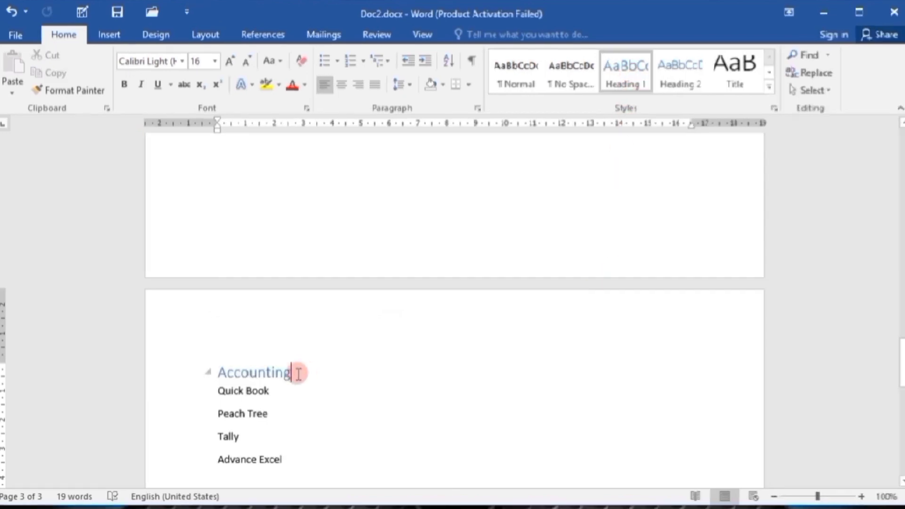
{"action": "left_click", "coordinate": [291, 459]}
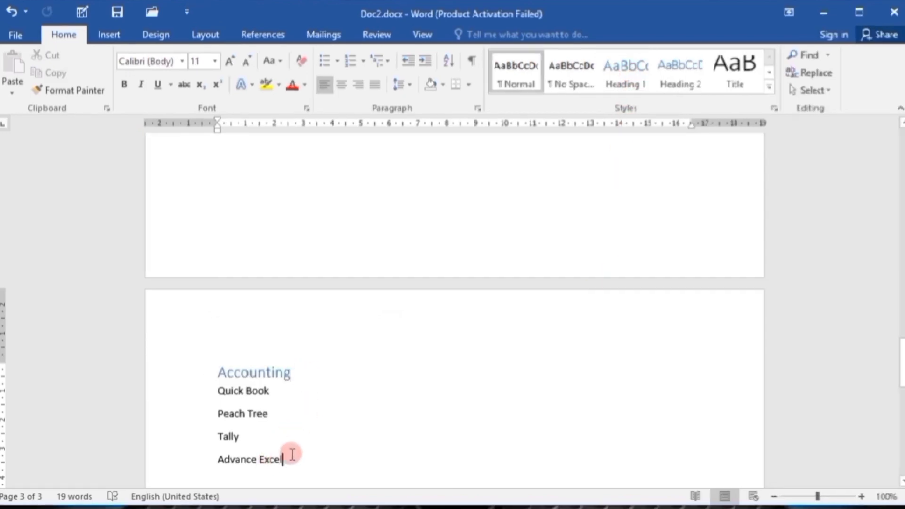
{"action": "left_click", "coordinate": [210, 39]}
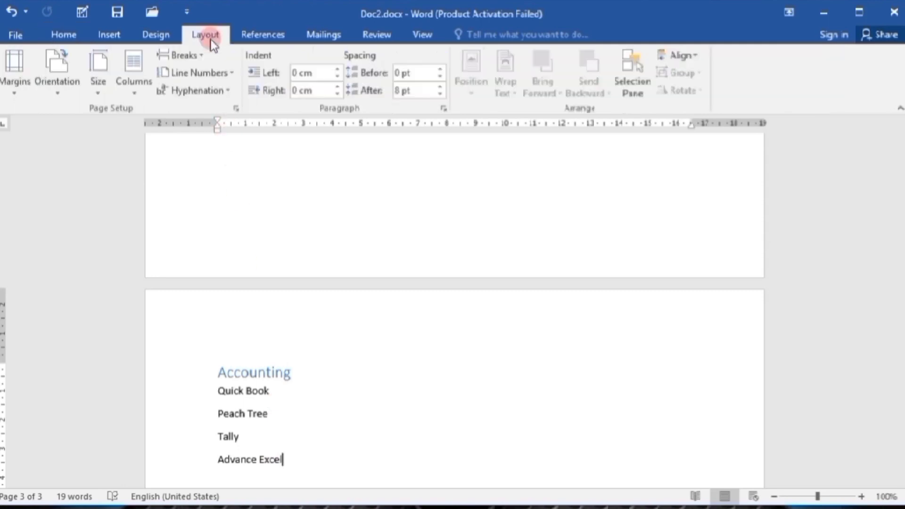
{"action": "left_click", "coordinate": [197, 55]}
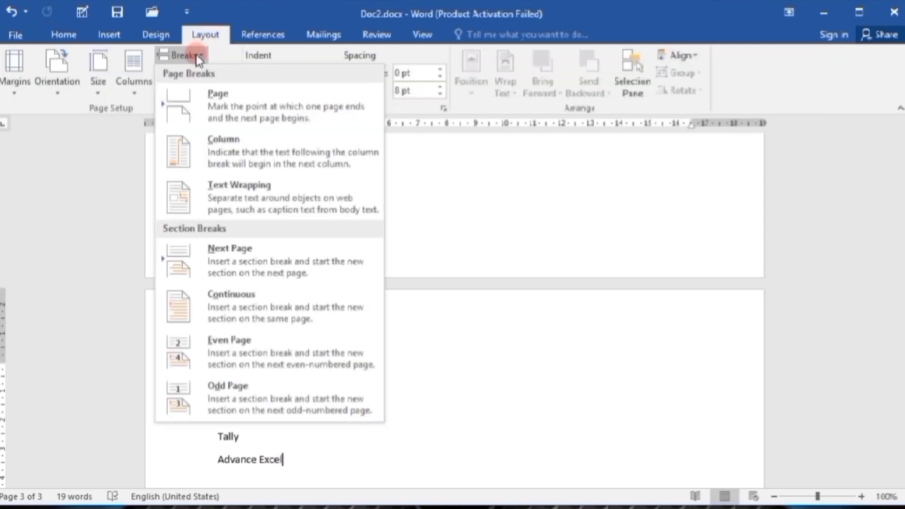
{"action": "left_click", "coordinate": [215, 102]}
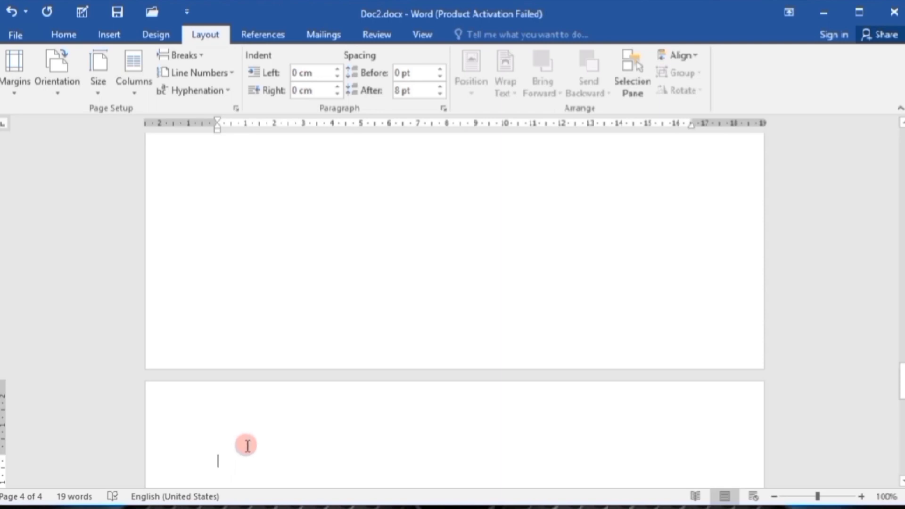
- Enter the lines Graphics, Corel, Corel Paint, Corel Trace, Photoshop and Video Editing on the fourth page, each in its own paragraph
{"action": "type", "text": "Graphics"}
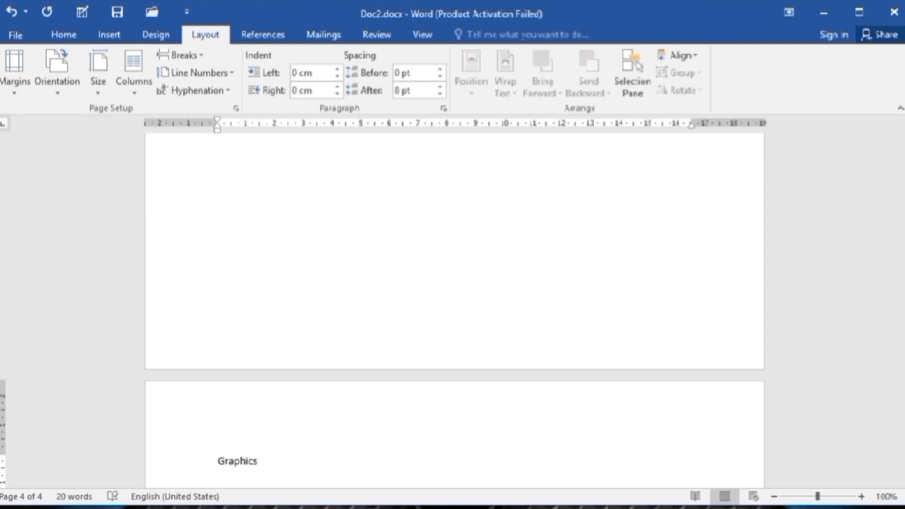
{"action": "key", "text": "Return"}
{"action": "left_click", "coordinate": [258, 458]}
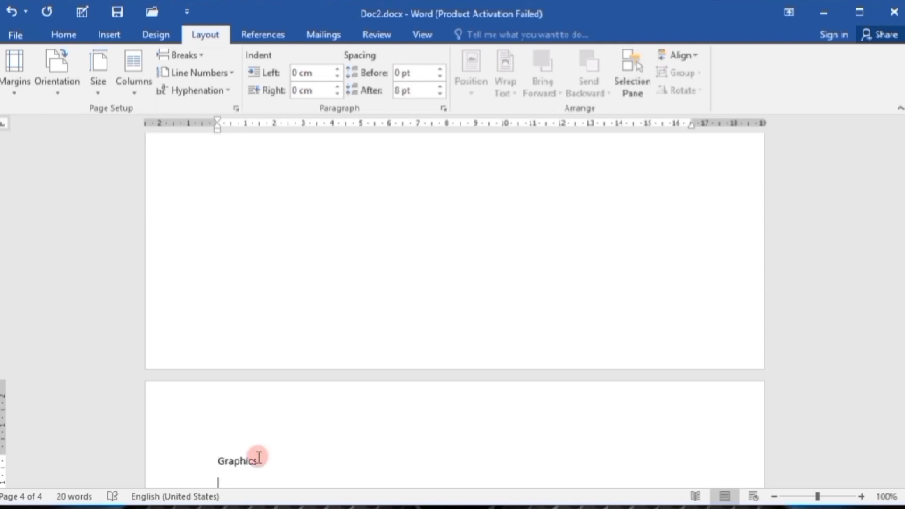
{"action": "type", "text": "Corel"}
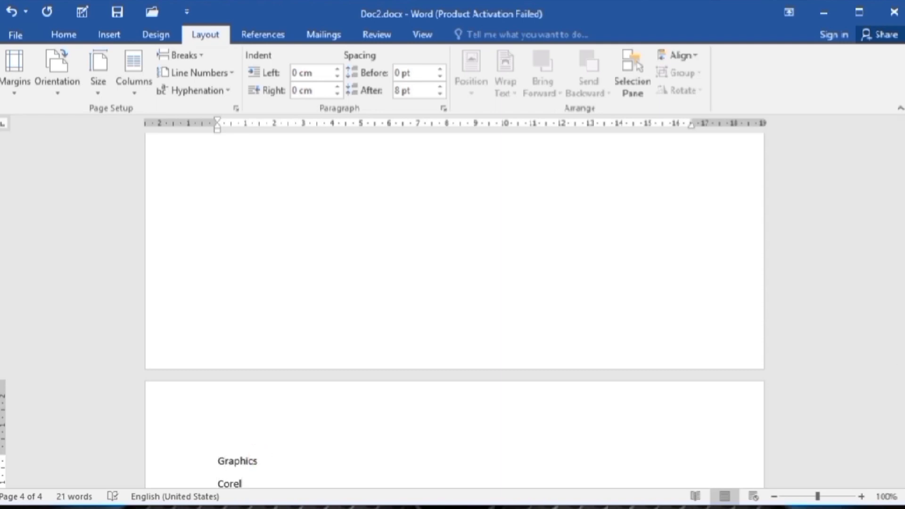
{"action": "key", "text": "Return"}
{"action": "left_click", "coordinate": [257, 456]}
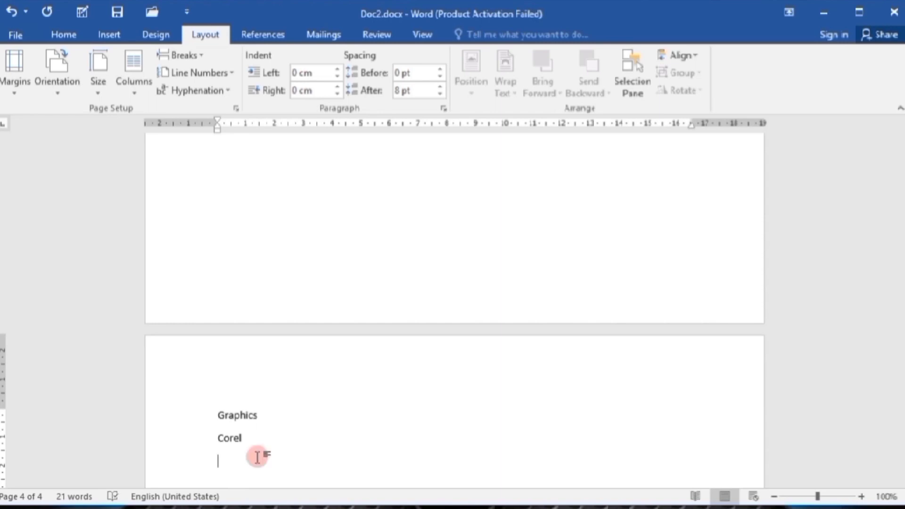
{"action": "type", "text": "Corel Paint "}
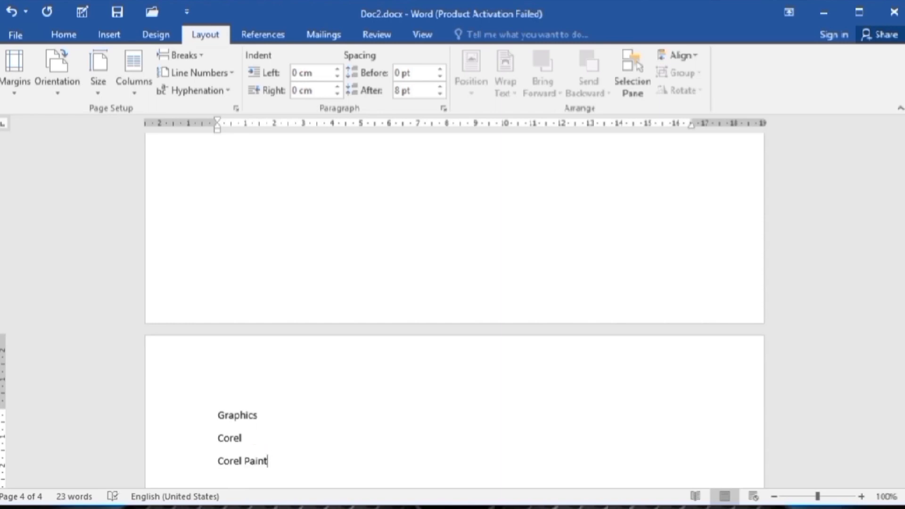
{"action": "type", "text": "Corel Trace"}
{"action": "key", "text": "Return"}
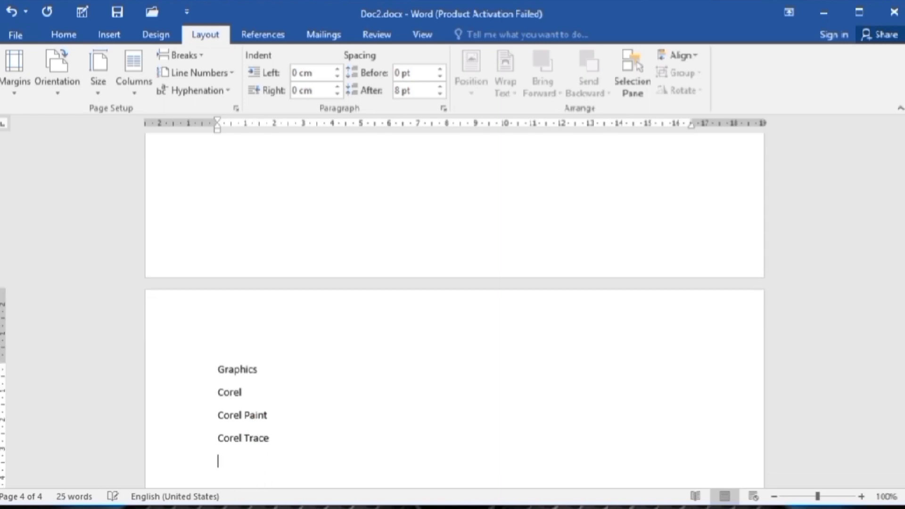
{"action": "type", "text": "Photoshop"}
{"action": "key", "text": "Return"}
{"action": "type", "text": "V"}
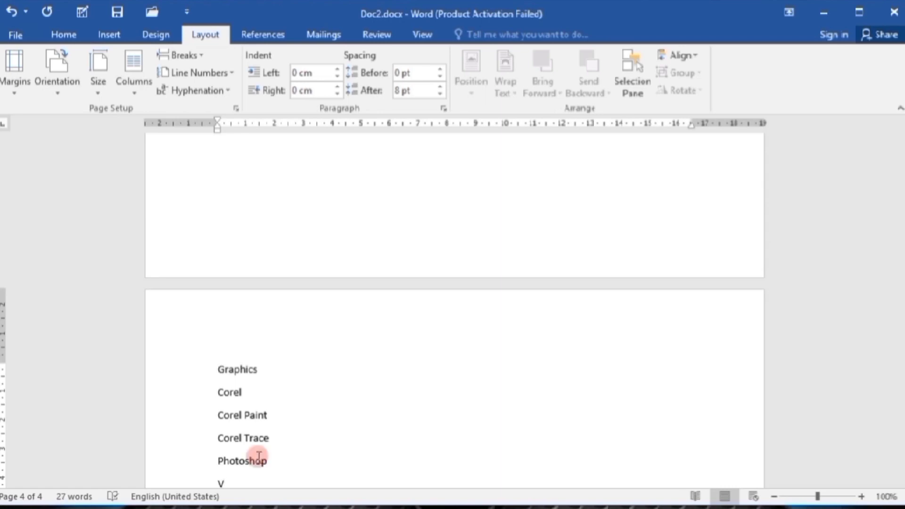
{"action": "type", "text": "ideo Editing"}
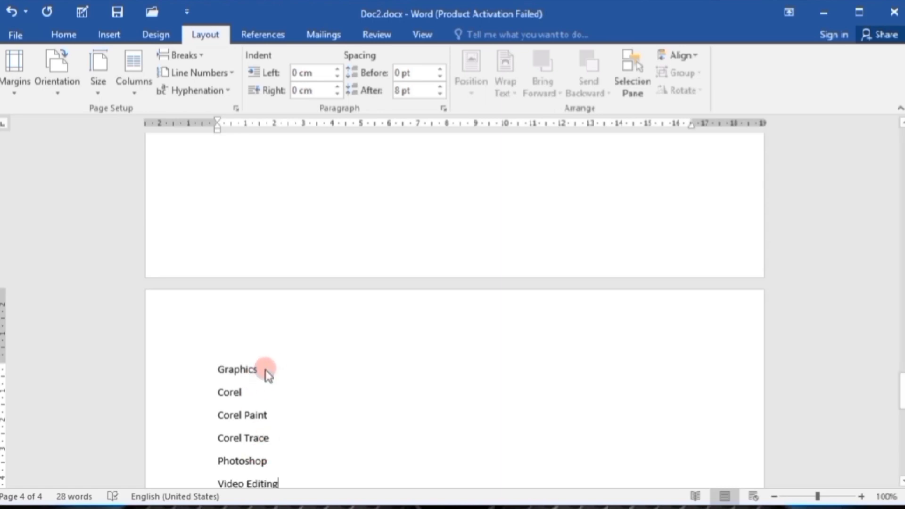
- Apply the Heading 1 style to the Graphics line on the fourth page
{"action": "left_click_drag", "start_coordinate": [264, 370], "coordinate": [206, 373]}
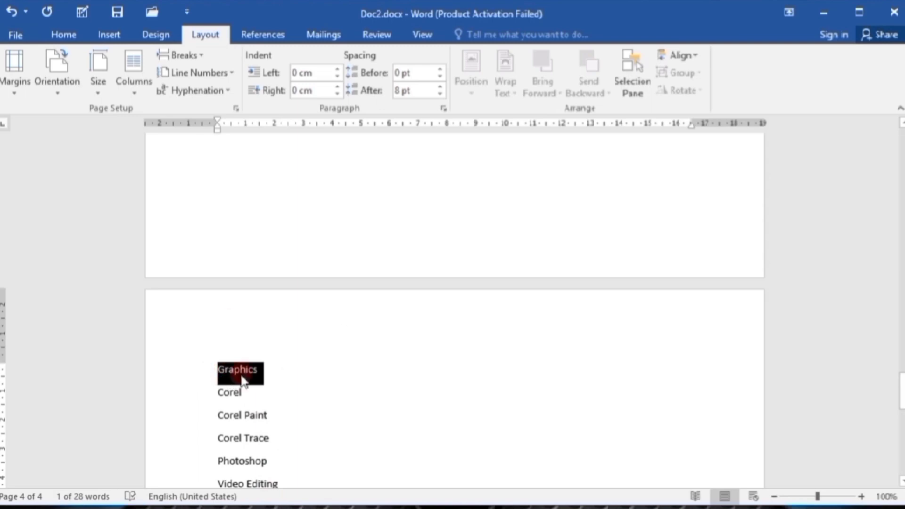
{"action": "left_click", "coordinate": [59, 35]}
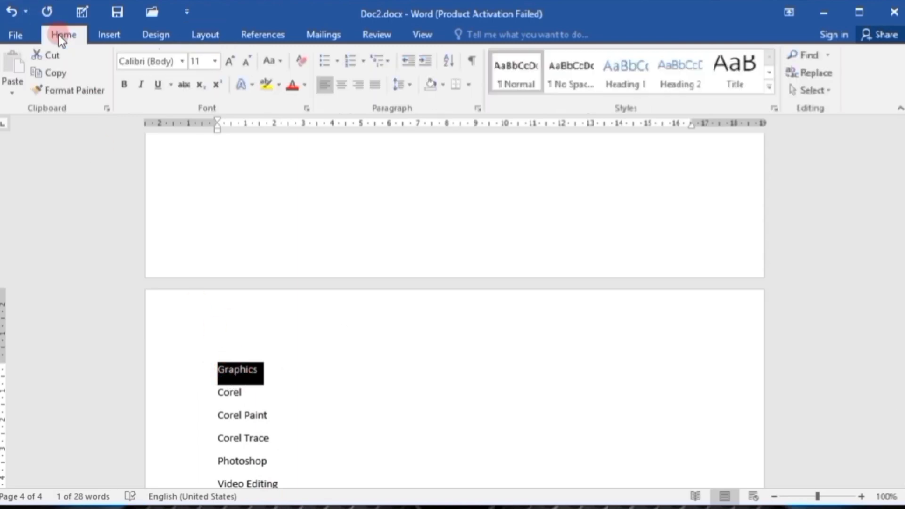
{"action": "left_click", "coordinate": [629, 85]}
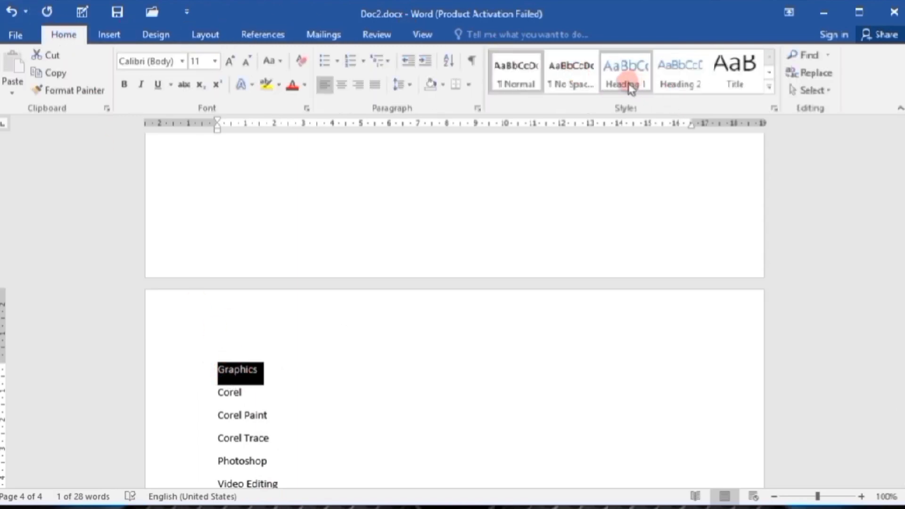
{"action": "left_click", "coordinate": [329, 377]}
{"action": "scroll", "coordinate": [329, 378], "scroll_direction": "down", "scroll_amount": 2}
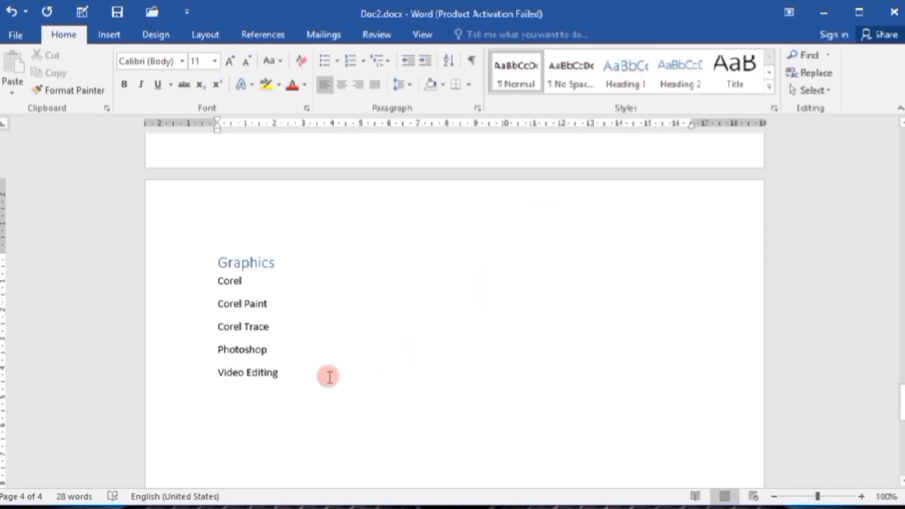
- Insert the built-in Automatic Table 1 table of contents at the start of the blank first page
{"action": "scroll", "coordinate": [329, 377], "scroll_direction": "up", "scroll_amount": 15}
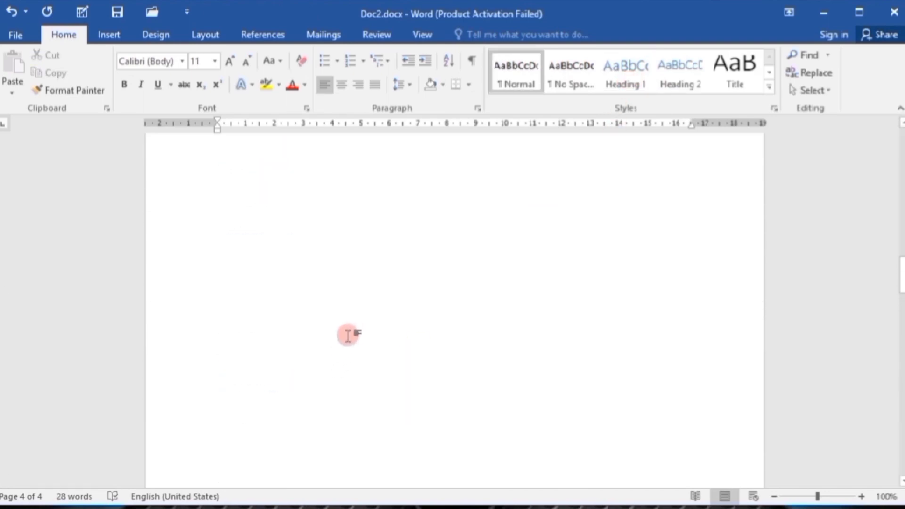
{"action": "scroll", "coordinate": [348, 335], "scroll_direction": "up", "scroll_amount": 6}
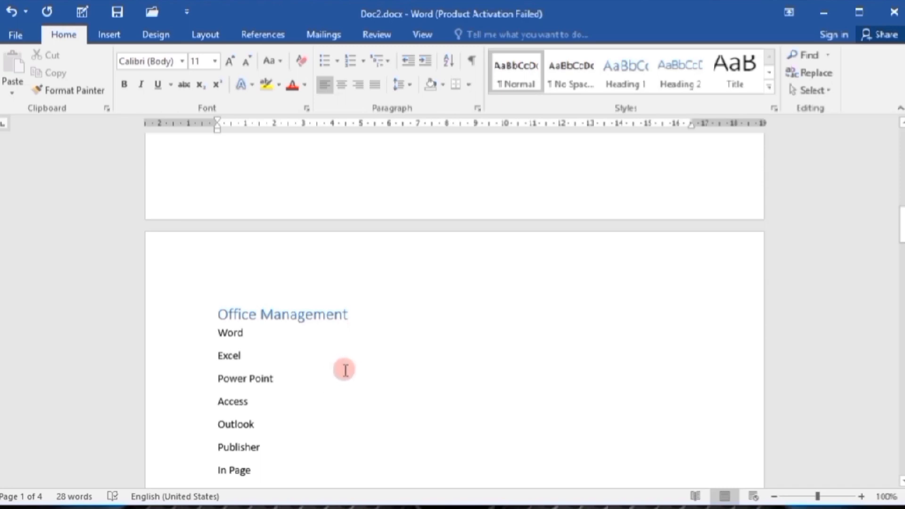
{"action": "scroll", "coordinate": [347, 375], "scroll_direction": "down", "scroll_amount": 2}
{"action": "scroll", "coordinate": [348, 374], "scroll_direction": "up", "scroll_amount": 8}
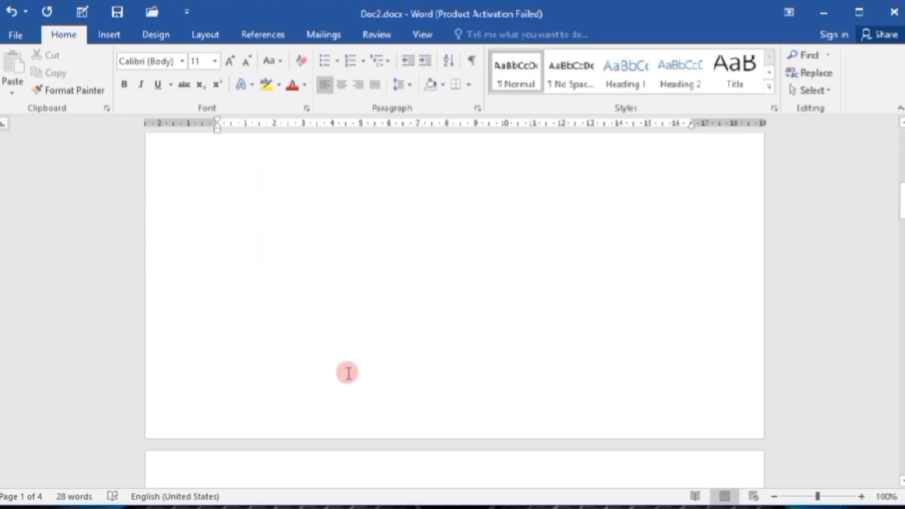
{"action": "scroll", "coordinate": [339, 335], "scroll_direction": "up", "scroll_amount": 1}
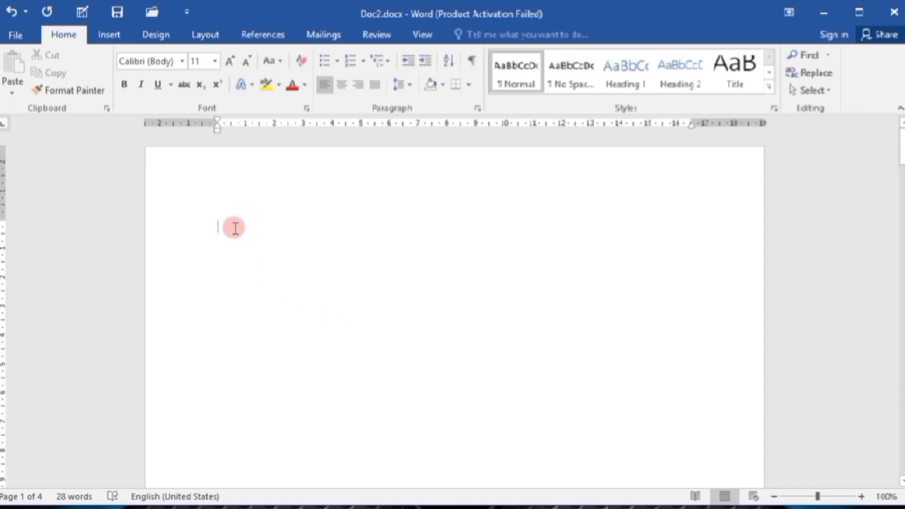
{"action": "left_click", "coordinate": [256, 36]}
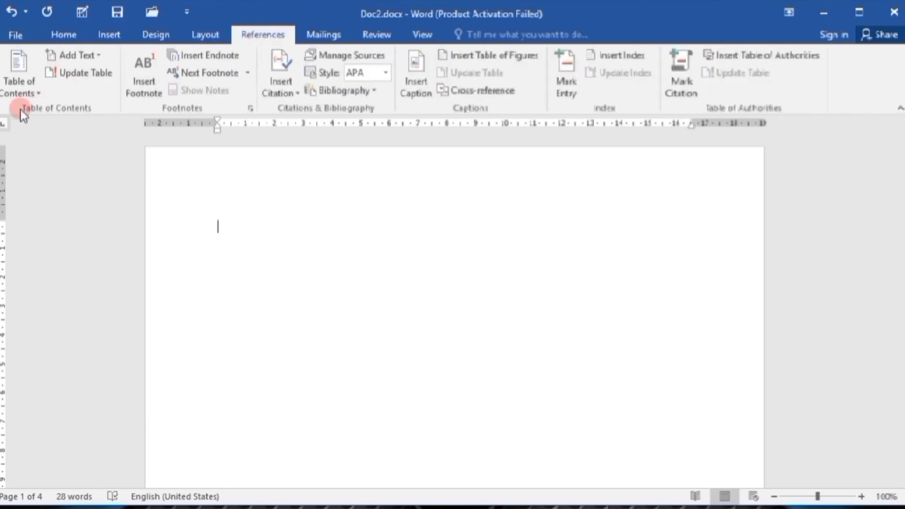
{"action": "left_click", "coordinate": [26, 80]}
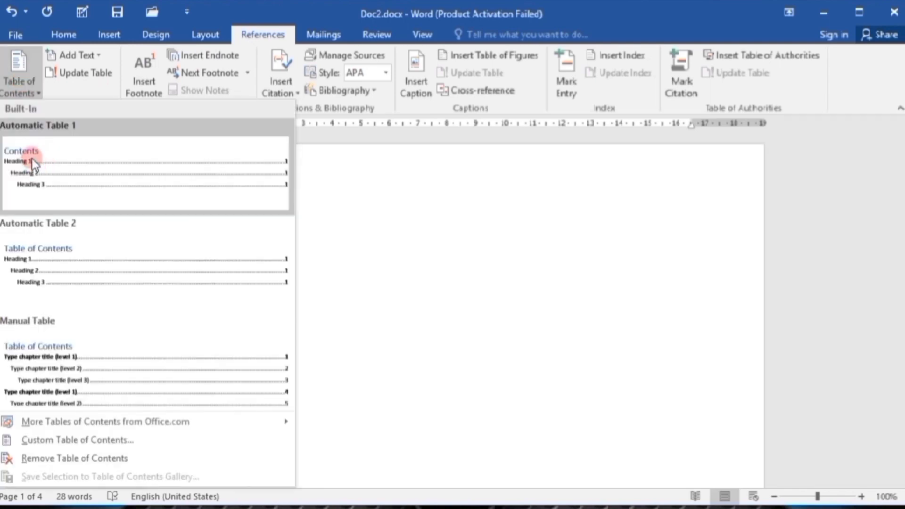
{"action": "left_click", "coordinate": [33, 162]}
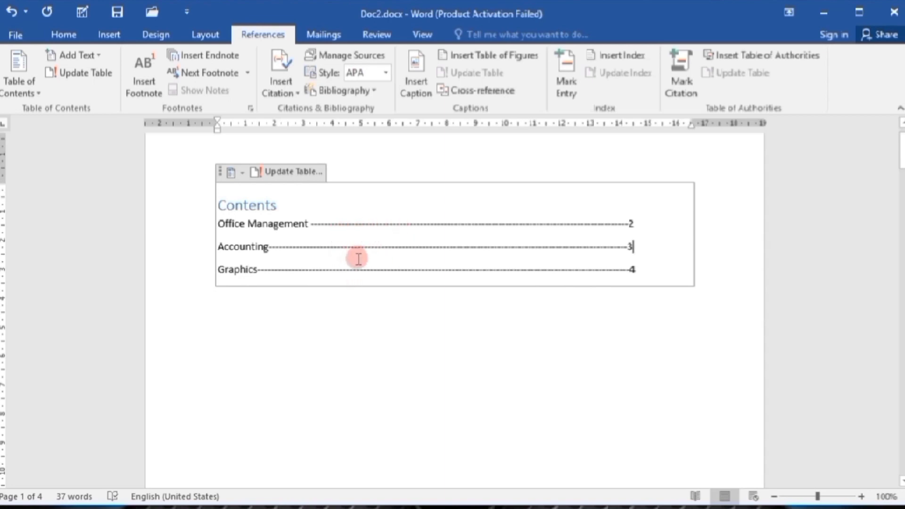
{"action": "left_click", "coordinate": [360, 298]}
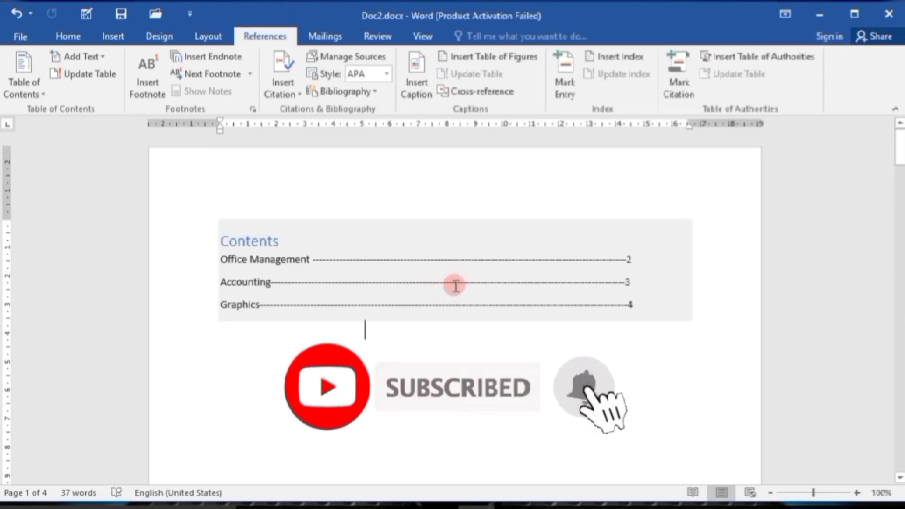
- Follow the Office Management entry in the table of contents to its heading, and return to the contents on the first page
{"action": "left_click", "coordinate": [404, 326]}
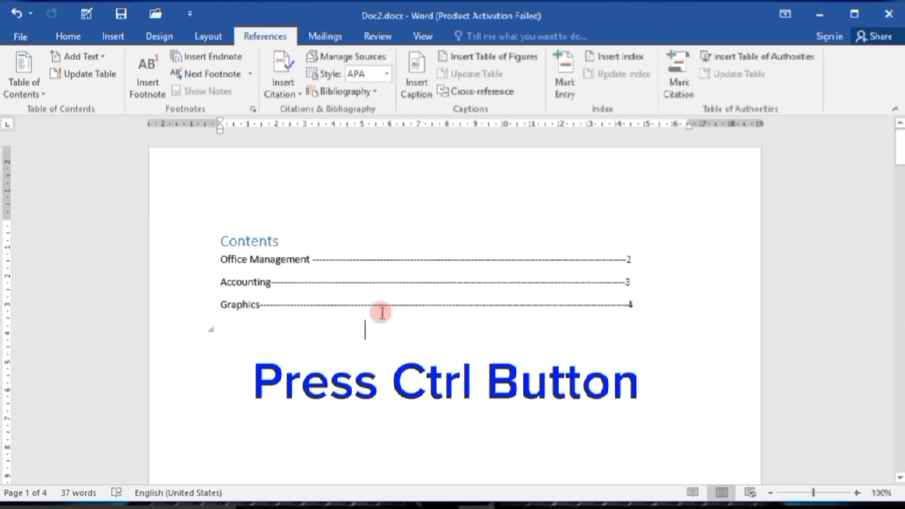
{"action": "left_click", "coordinate": [349, 259], "text": "ctrl"}
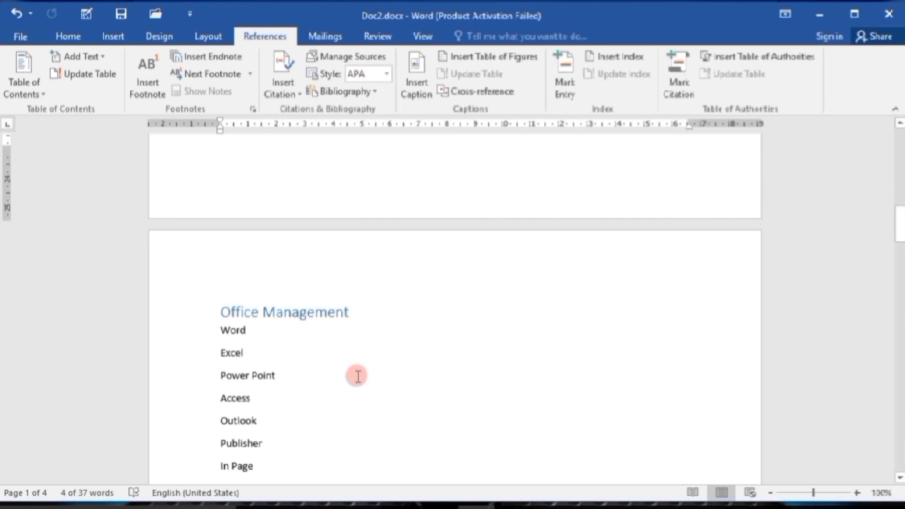
{"action": "scroll", "coordinate": [359, 380], "scroll_direction": "up", "scroll_amount": 15}
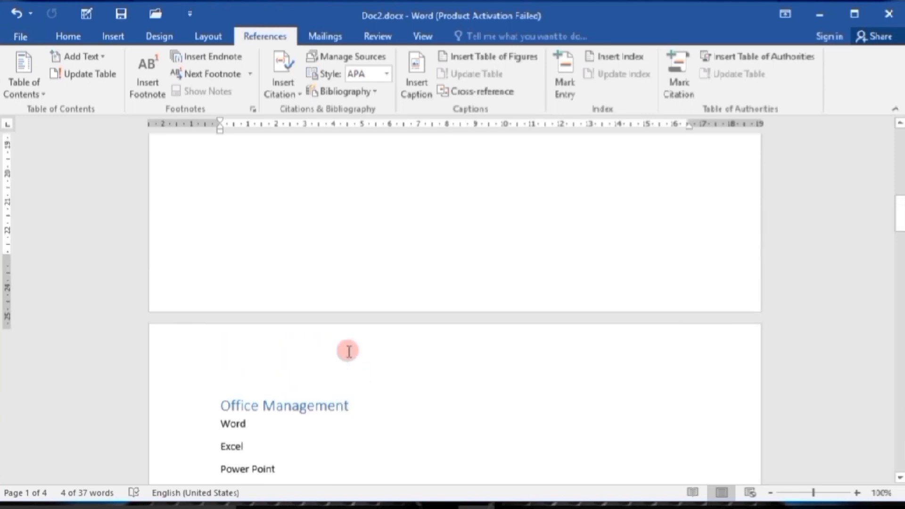
{"action": "left_click", "coordinate": [353, 305]}
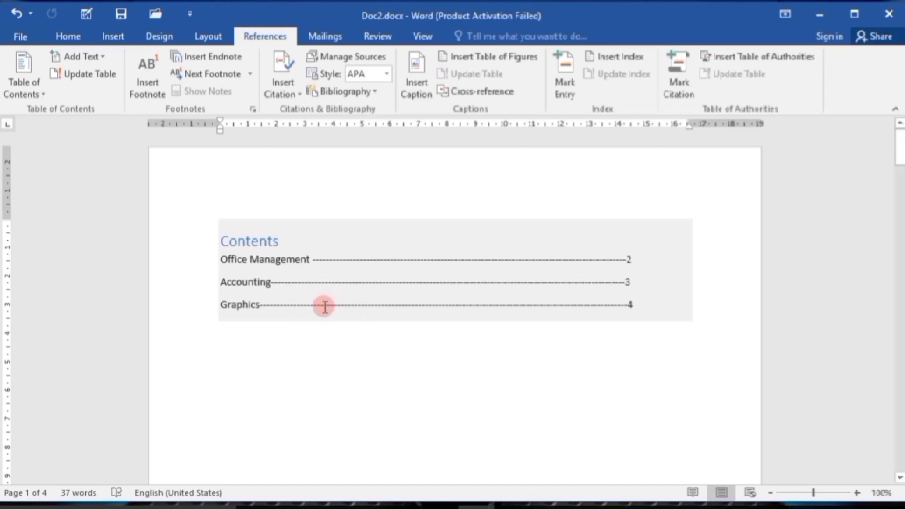
- Follow the Graphics entry in the table of contents to its heading, and look back through the preceding pages
{"action": "triple_click", "coordinate": [325, 307]}
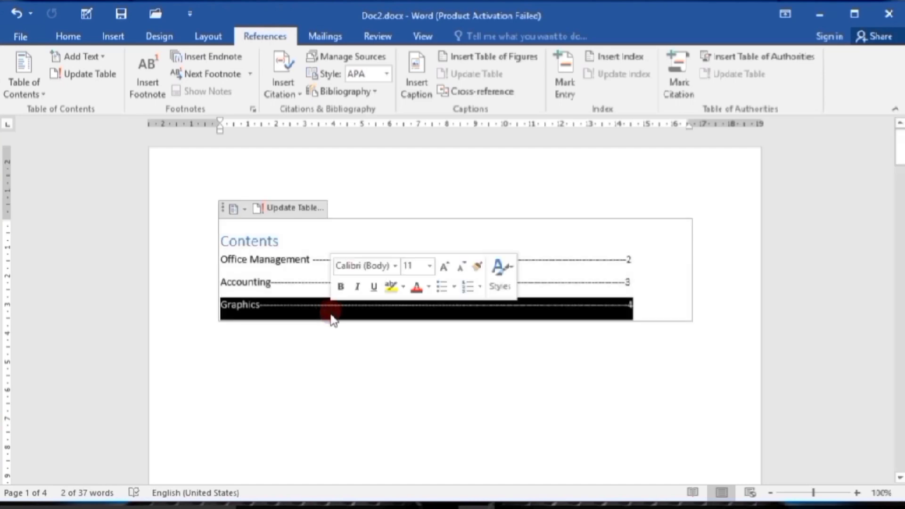
{"action": "left_click", "coordinate": [333, 319], "text": "ctrl"}
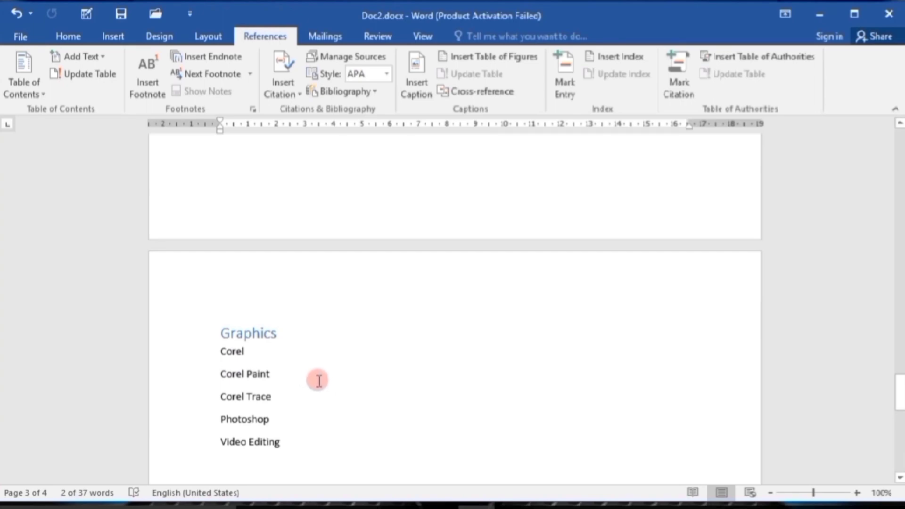
{"action": "scroll", "coordinate": [315, 378], "scroll_direction": "up", "scroll_amount": 15}
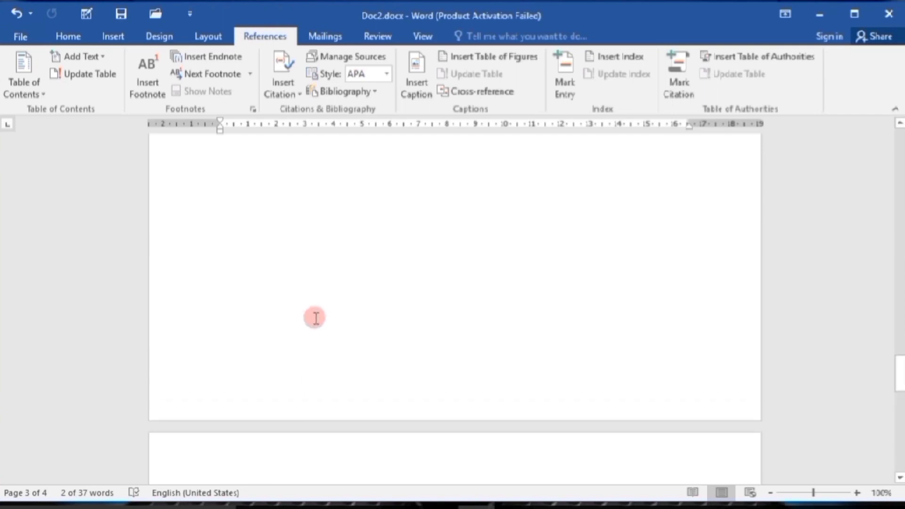
{"action": "scroll", "coordinate": [315, 301], "scroll_direction": "up", "scroll_amount": 10}
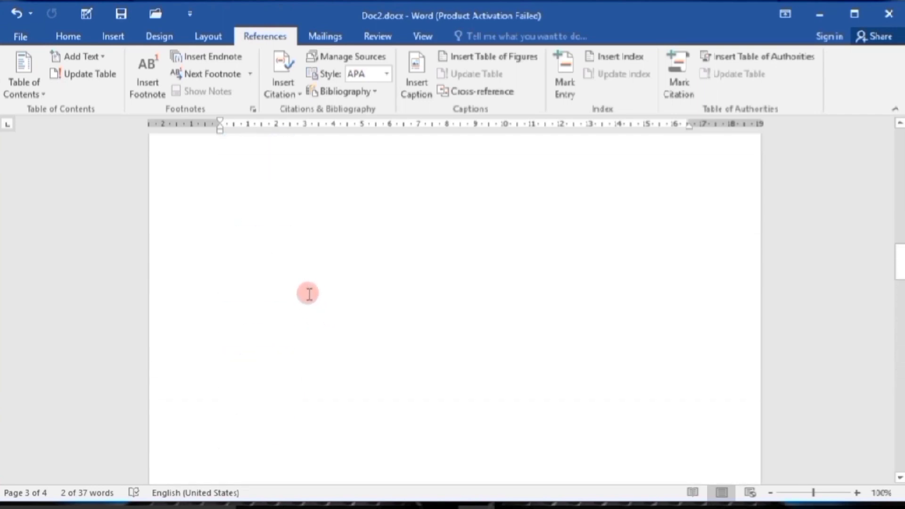
{"action": "scroll", "coordinate": [311, 294], "scroll_direction": "up", "scroll_amount": 5}
{"action": "scroll", "coordinate": [315, 292], "scroll_direction": "up", "scroll_amount": 6}
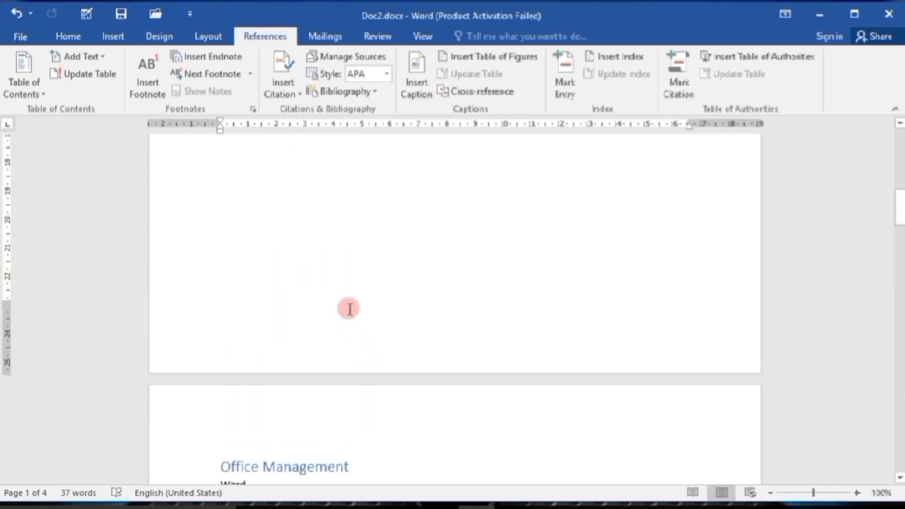
{"action": "scroll", "coordinate": [354, 311], "scroll_direction": "up", "scroll_amount": 2}
{"action": "scroll", "coordinate": [359, 316], "scroll_direction": "down", "scroll_amount": 20}
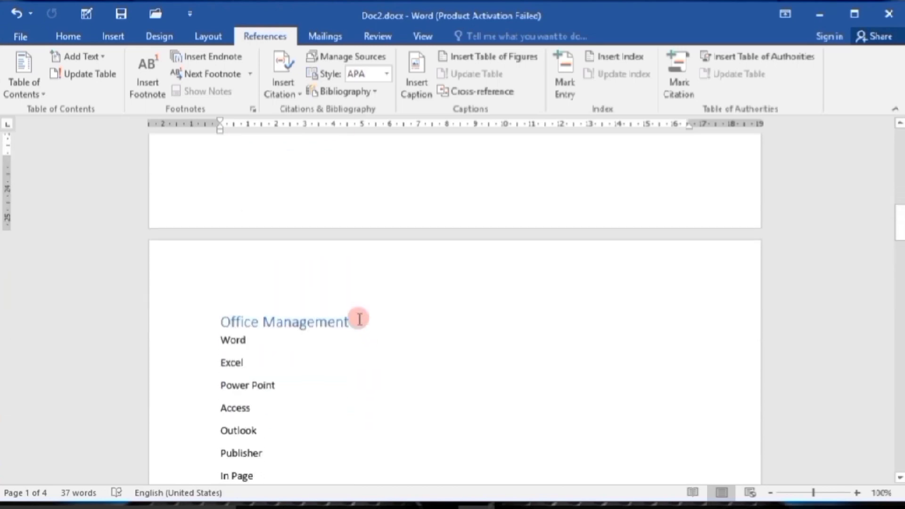
- Look through the Office Management, Accounting and Graphics pages, and return to the table of contents on the first page
{"action": "scroll", "coordinate": [363, 325], "scroll_direction": "down", "scroll_amount": 20}
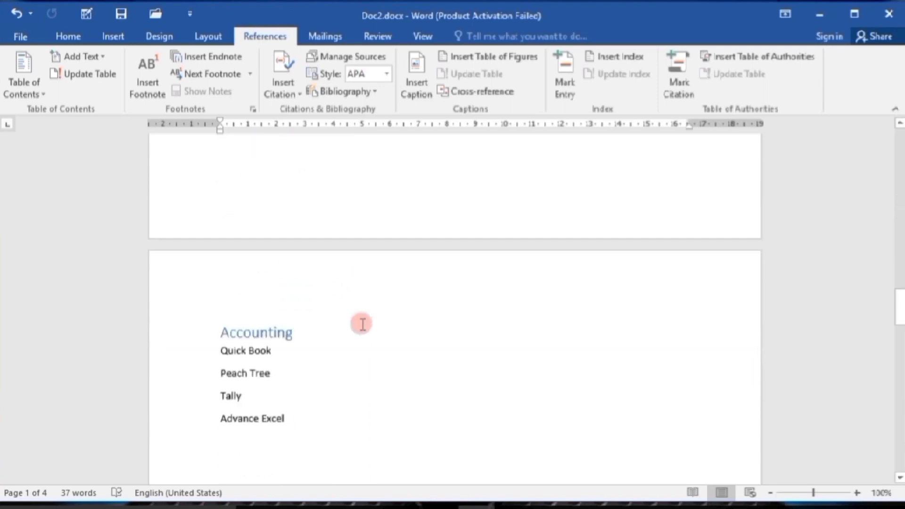
{"action": "scroll", "coordinate": [273, 263], "scroll_direction": "up", "scroll_amount": 19}
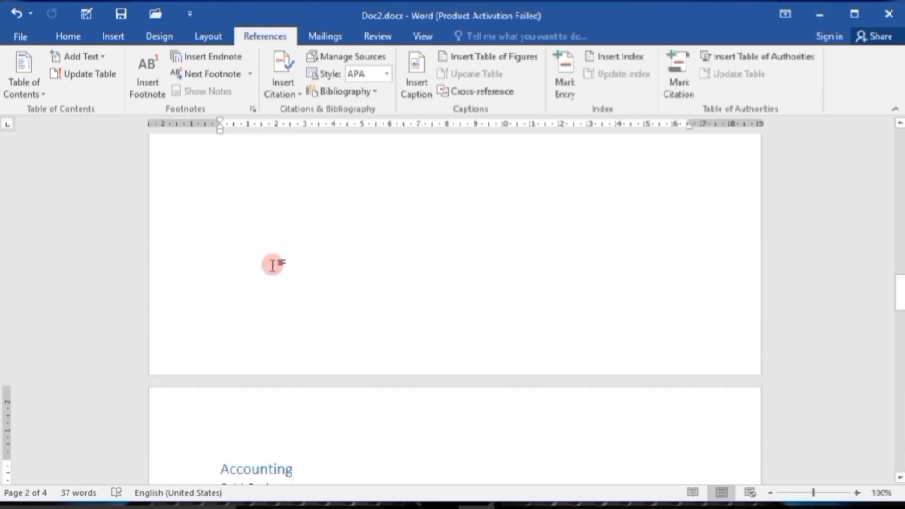
{"action": "scroll", "coordinate": [273, 262], "scroll_direction": "down", "scroll_amount": 20}
{"action": "scroll", "coordinate": [277, 261], "scroll_direction": "down", "scroll_amount": 15}
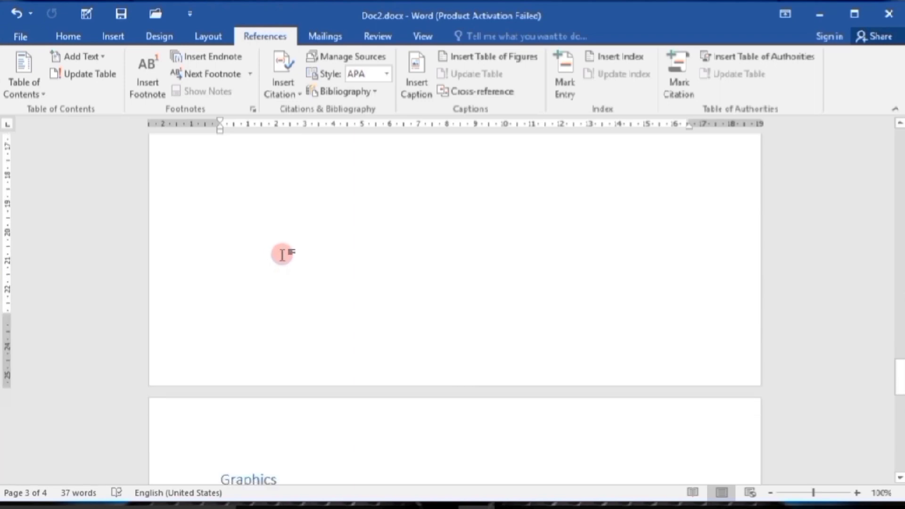
{"action": "scroll", "coordinate": [282, 255], "scroll_direction": "up", "scroll_amount": 15}
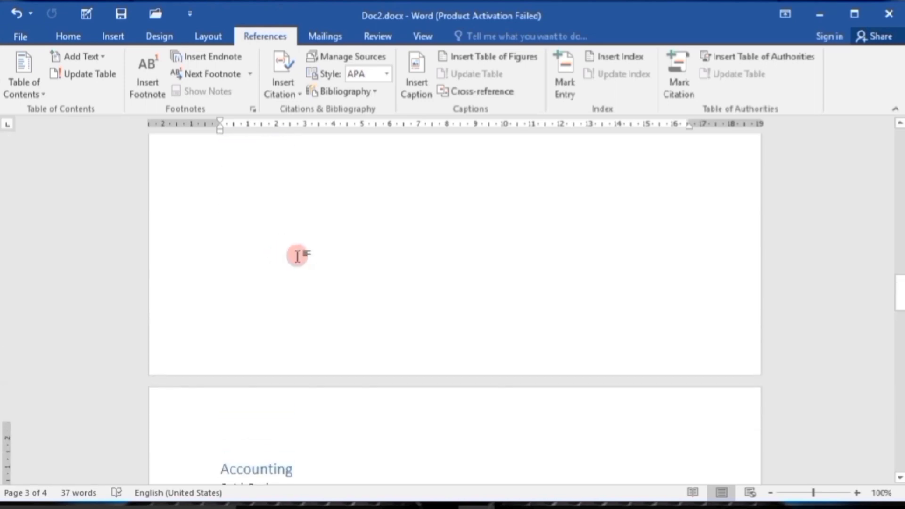
{"action": "scroll", "coordinate": [302, 255], "scroll_direction": "up", "scroll_amount": 14}
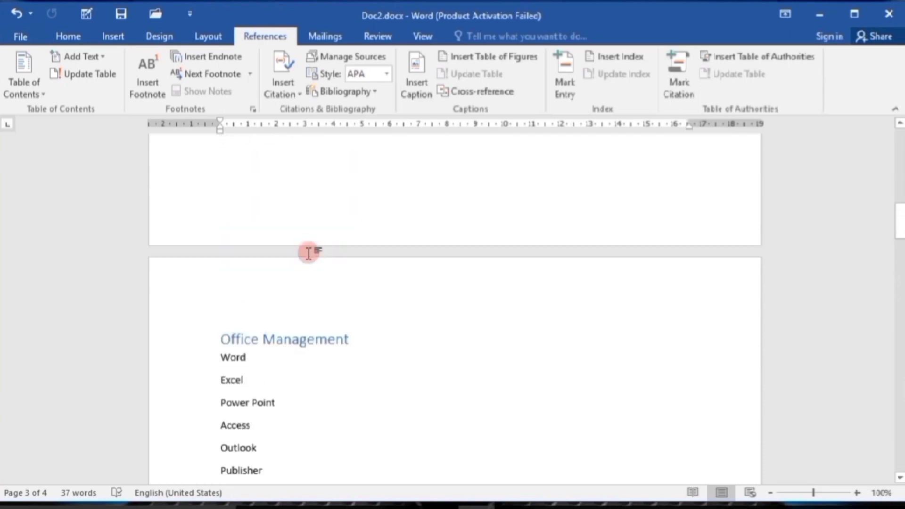
{"action": "scroll", "coordinate": [308, 250], "scroll_direction": "up", "scroll_amount": 5}
{"action": "scroll", "coordinate": [307, 249], "scroll_direction": "up", "scroll_amount": 6}
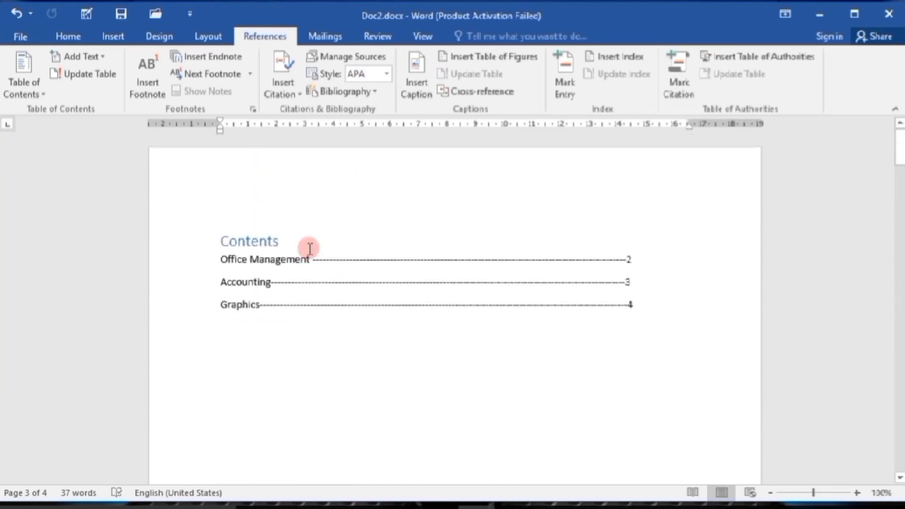
- Follow the Graphics entry in the table of contents to its page
{"action": "left_click", "coordinate": [312, 249]}
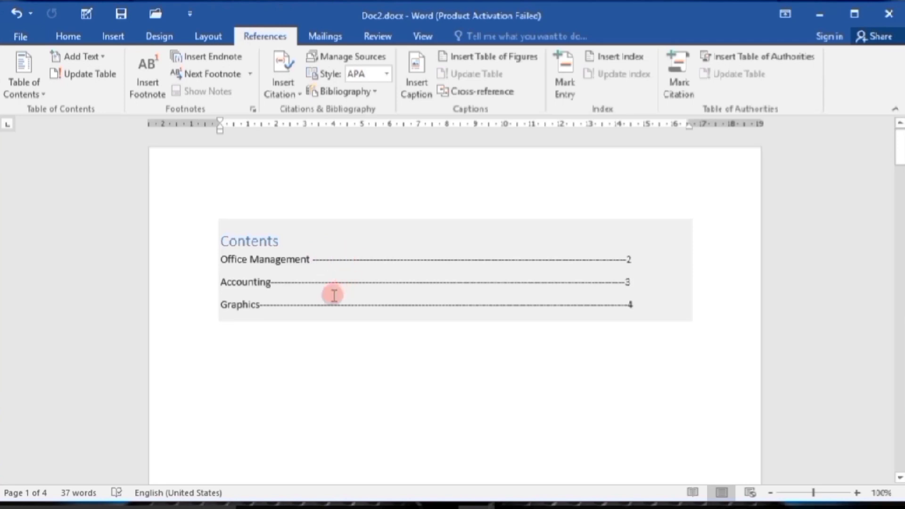
{"action": "left_click", "coordinate": [347, 322]}
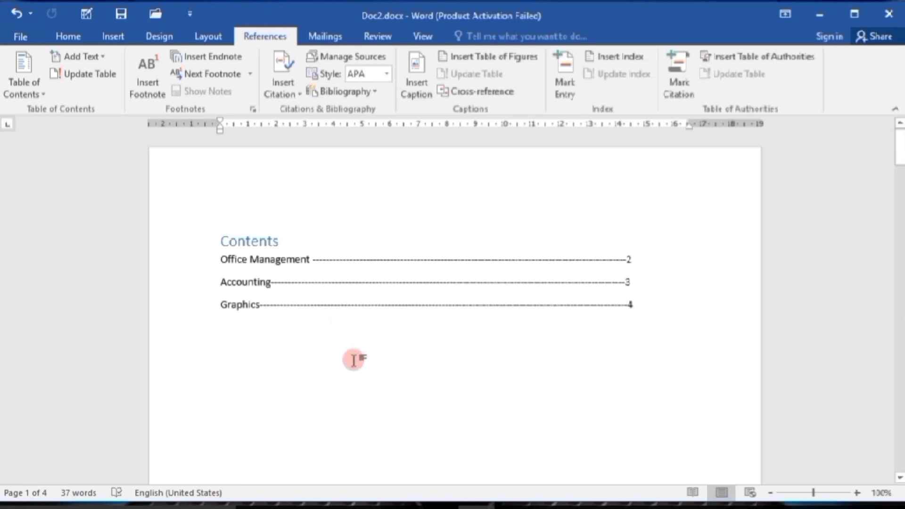
{"action": "left_click", "coordinate": [310, 312]}
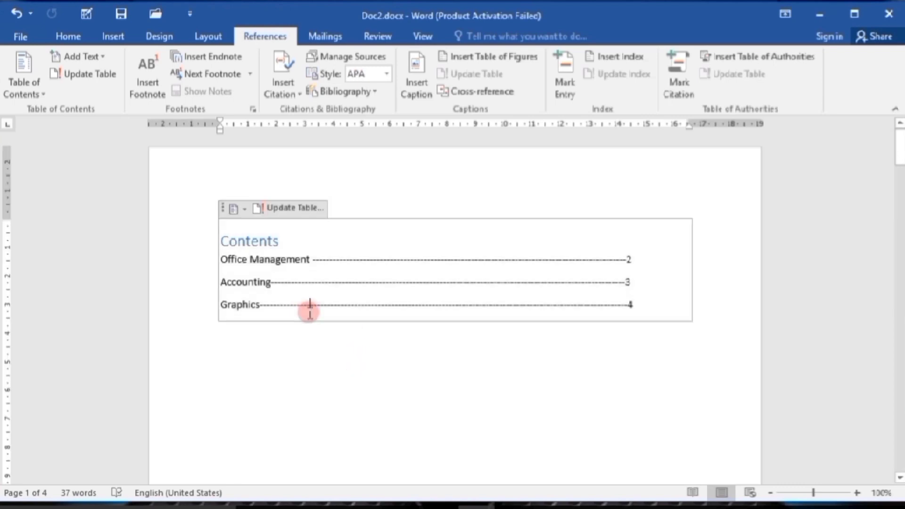
{"action": "left_click", "coordinate": [312, 307], "text": "ctrl"}
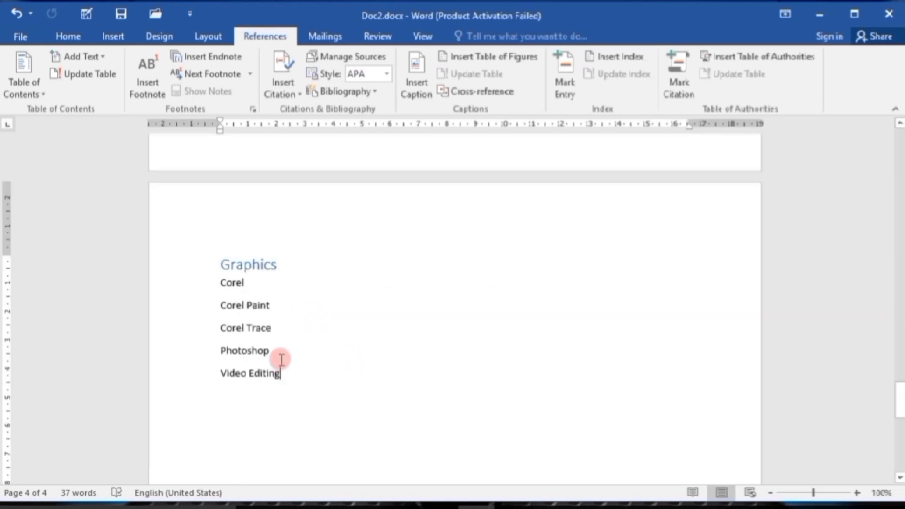
- Insert a page break after the Video Editing line on the Graphics page to start a fifth page
{"action": "left_click", "coordinate": [212, 37]}
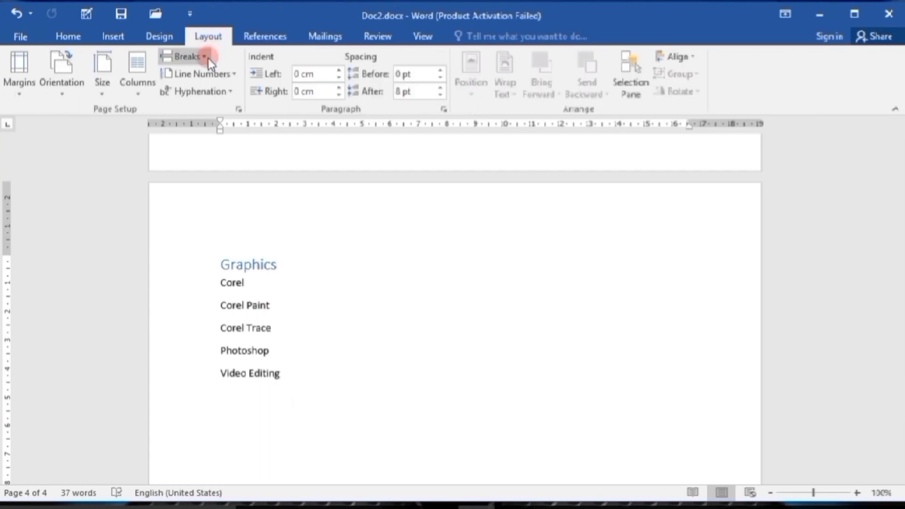
{"action": "left_click", "coordinate": [207, 58]}
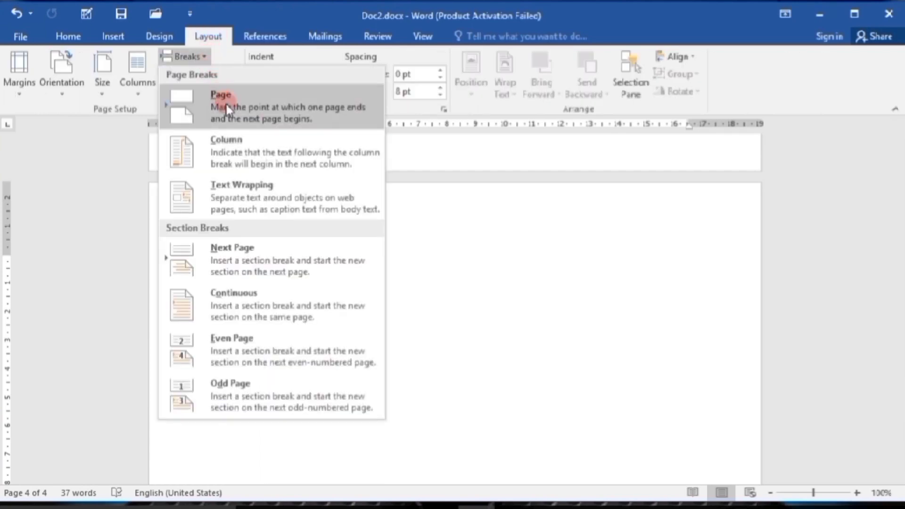
{"action": "left_click", "coordinate": [227, 108]}
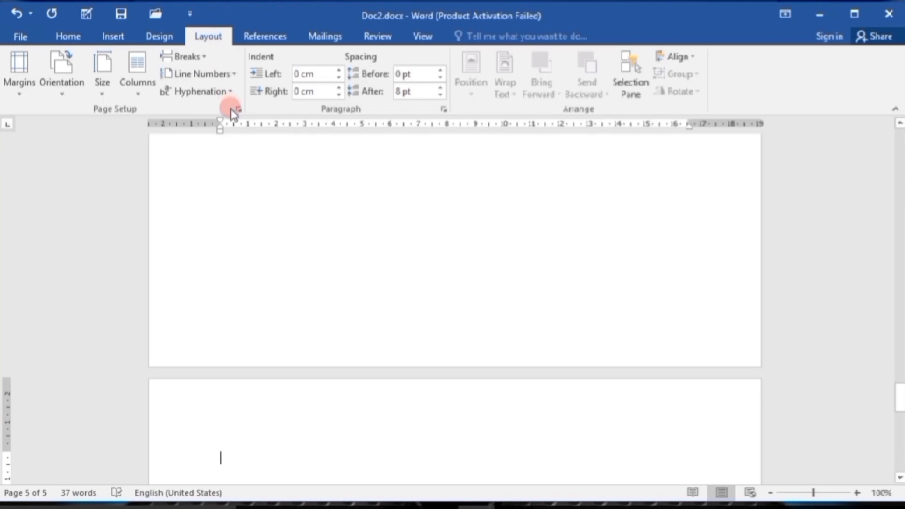
- Enter the lines Online Job Training, YouTube, Fiver and Up Work on the new fifth page
{"action": "left_click", "coordinate": [256, 394]}
{"action": "scroll", "coordinate": [255, 394], "scroll_direction": "down", "scroll_amount": 2}
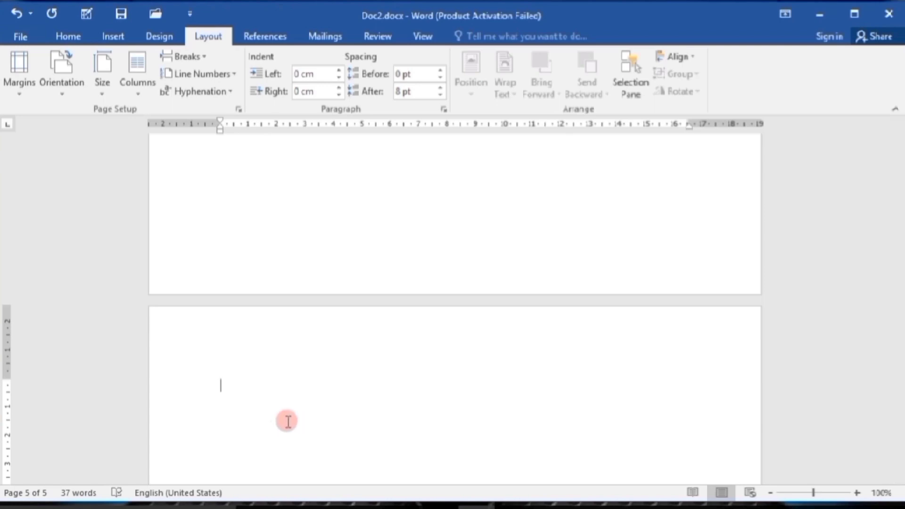
{"action": "type", "text": "Online Job Training"}
{"action": "key", "text": "Return"}
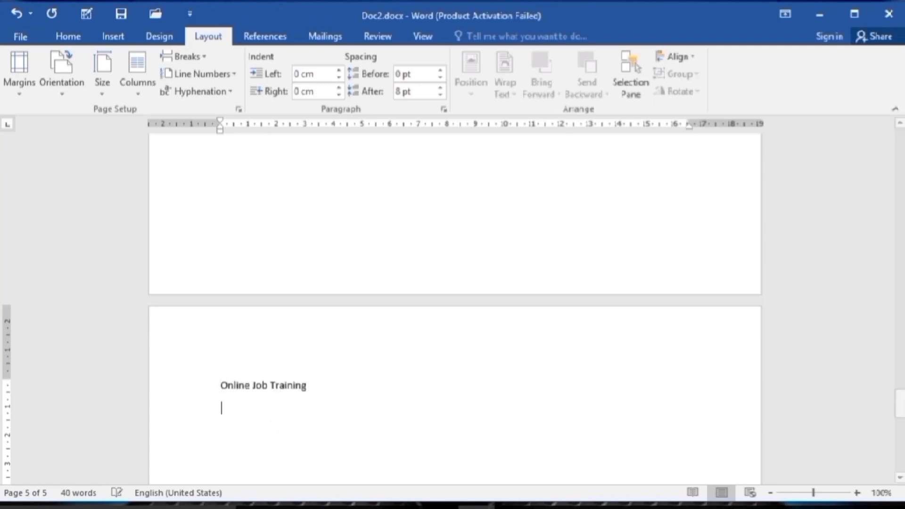
{"action": "type", "text": "Y"}
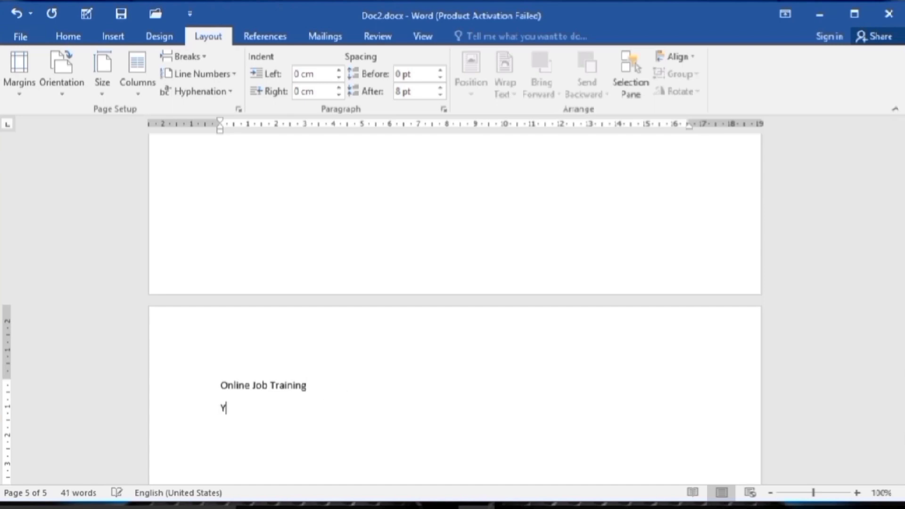
{"action": "type", "text": "ouTube"}
{"action": "key", "text": "Return"}
{"action": "type", "text": "F"}
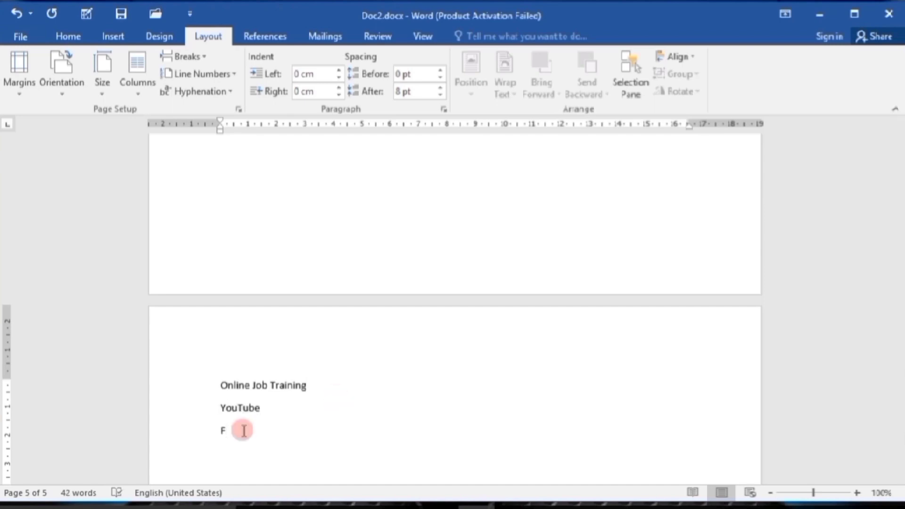
{"action": "type", "text": "iver"}
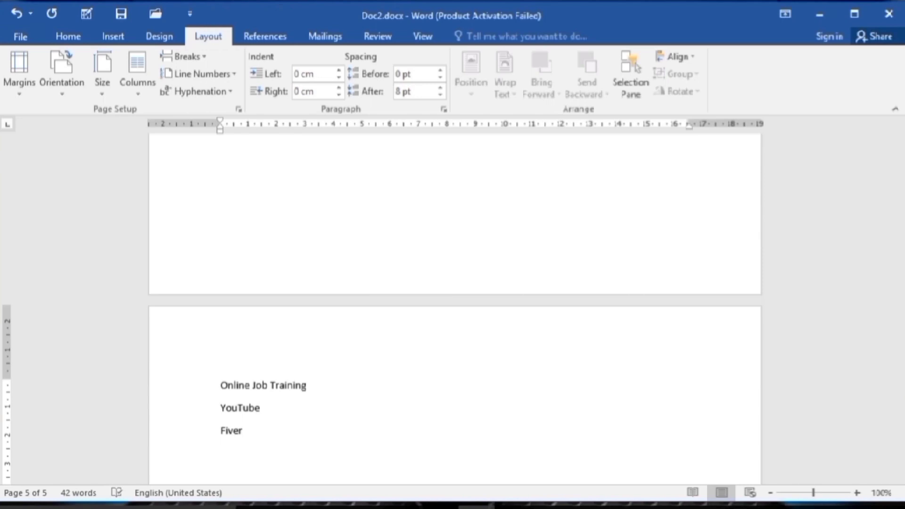
{"action": "key", "text": "BackSpace"}
{"action": "type", "text": "p Work"}
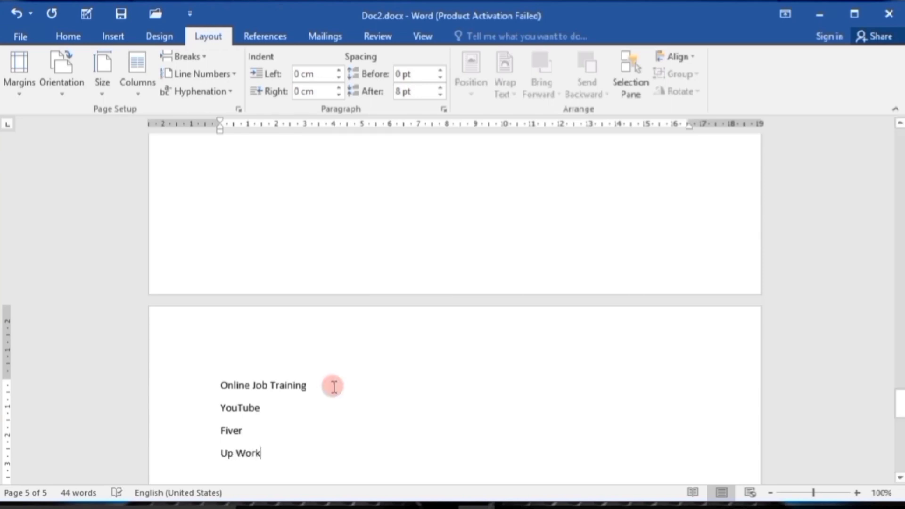
- Apply the Heading 1 style to the Online Job Training line on the fifth page
{"action": "left_click_drag", "start_coordinate": [319, 383], "coordinate": [221, 385]}
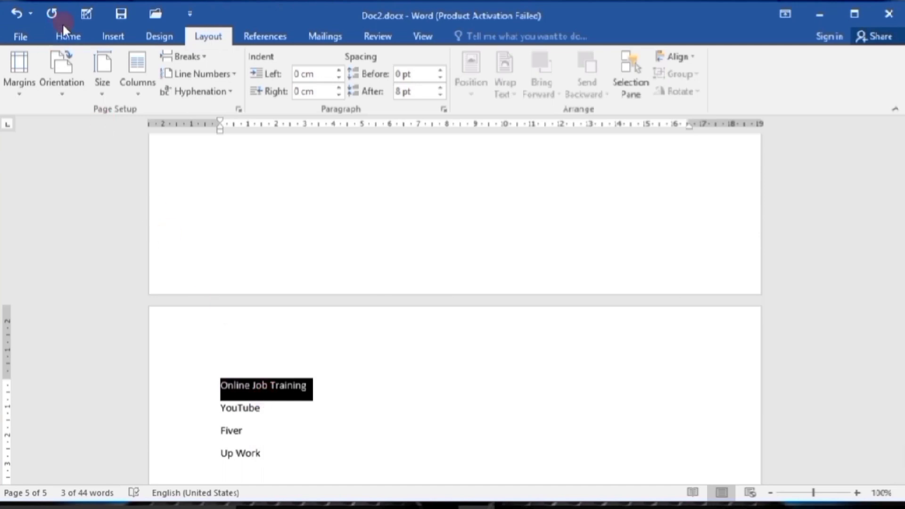
{"action": "left_click", "coordinate": [72, 35]}
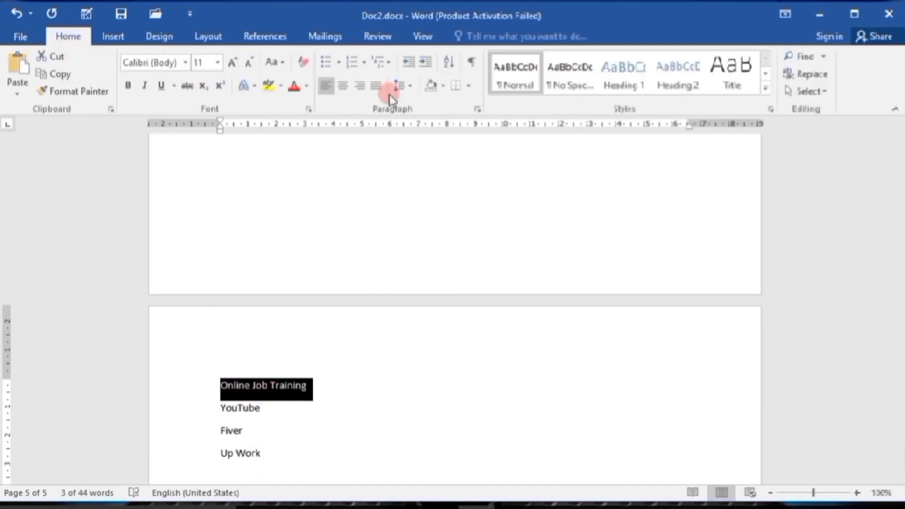
{"action": "left_click", "coordinate": [634, 68]}
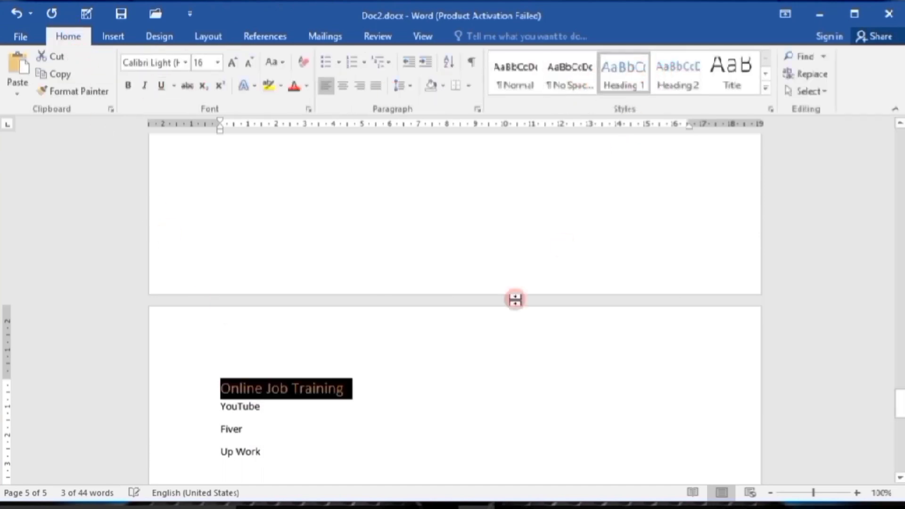
{"action": "left_click", "coordinate": [412, 396]}
- Update the table of contents on the first page to include the Online Job Training heading
{"action": "scroll", "coordinate": [422, 377], "scroll_direction": "up", "scroll_amount": 10}
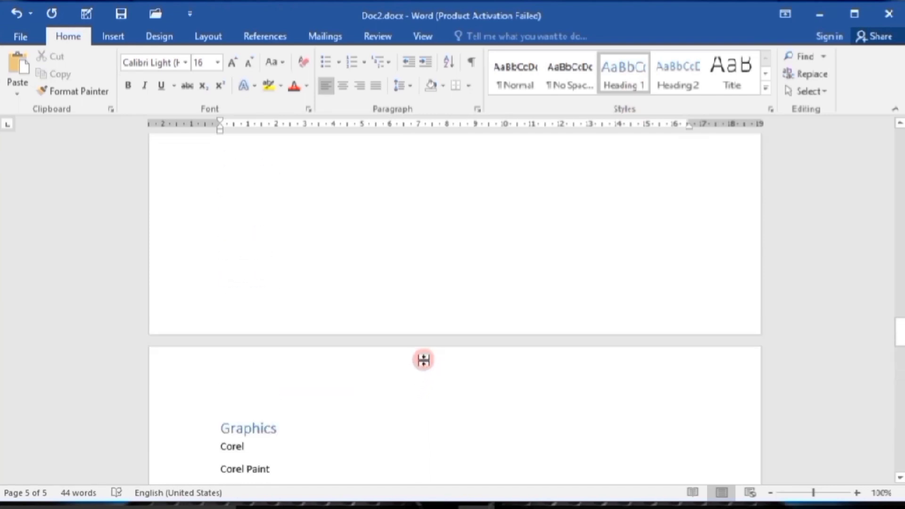
{"action": "scroll", "coordinate": [423, 360], "scroll_direction": "up", "scroll_amount": 15}
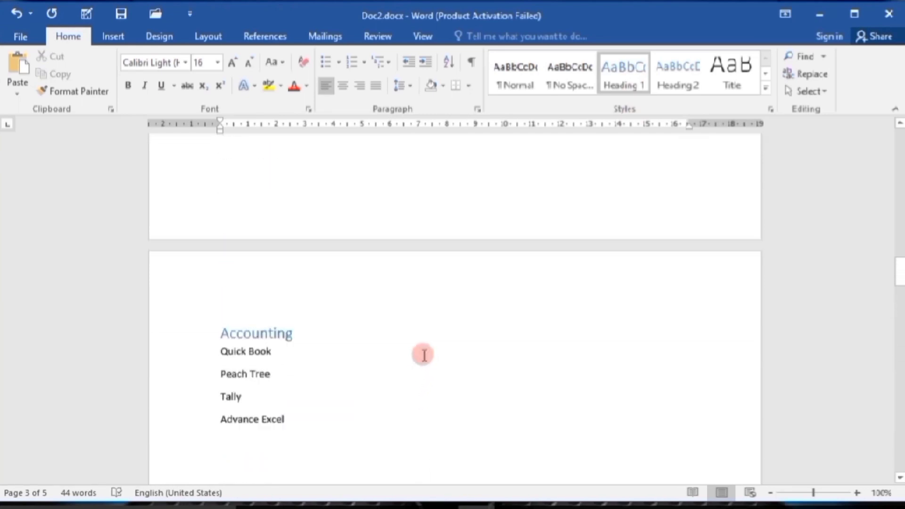
{"action": "scroll", "coordinate": [424, 355], "scroll_direction": "up", "scroll_amount": 10}
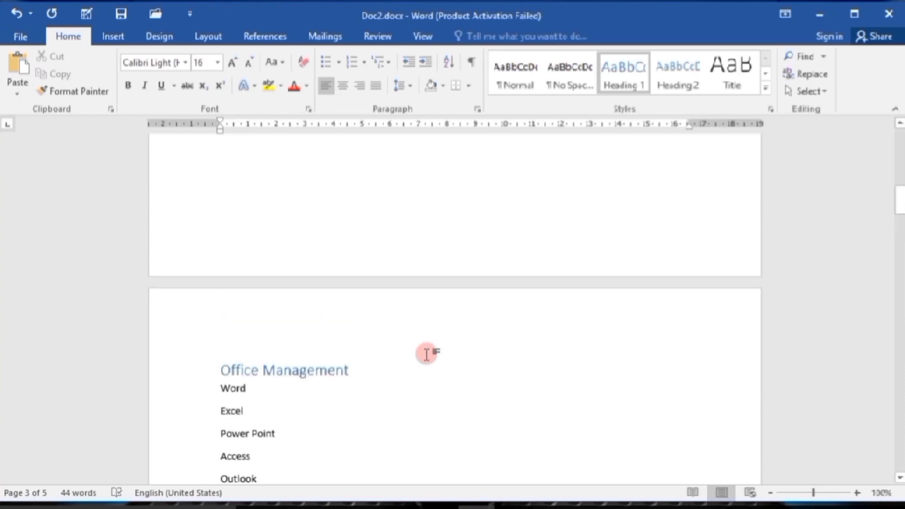
{"action": "scroll", "coordinate": [426, 355], "scroll_direction": "up", "scroll_amount": 10}
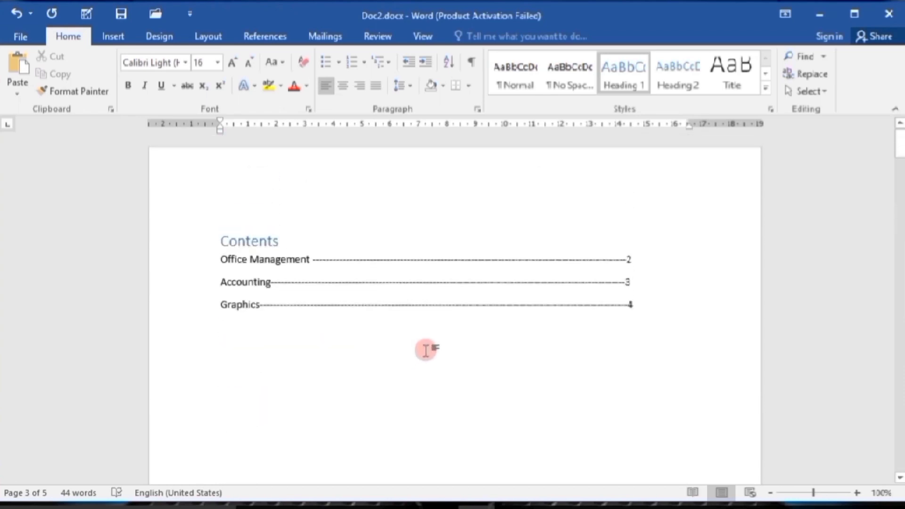
{"action": "scroll", "coordinate": [420, 346], "scroll_direction": "down", "scroll_amount": 1}
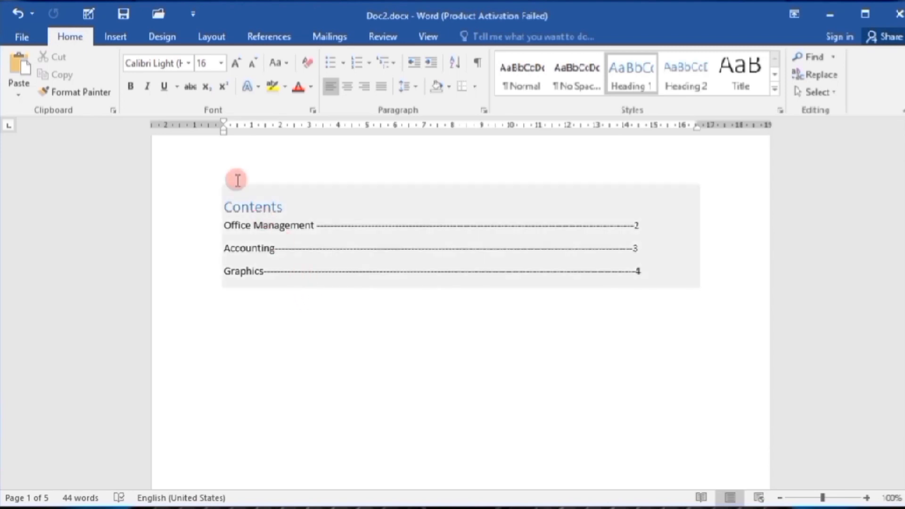
{"action": "left_click", "coordinate": [288, 39]}
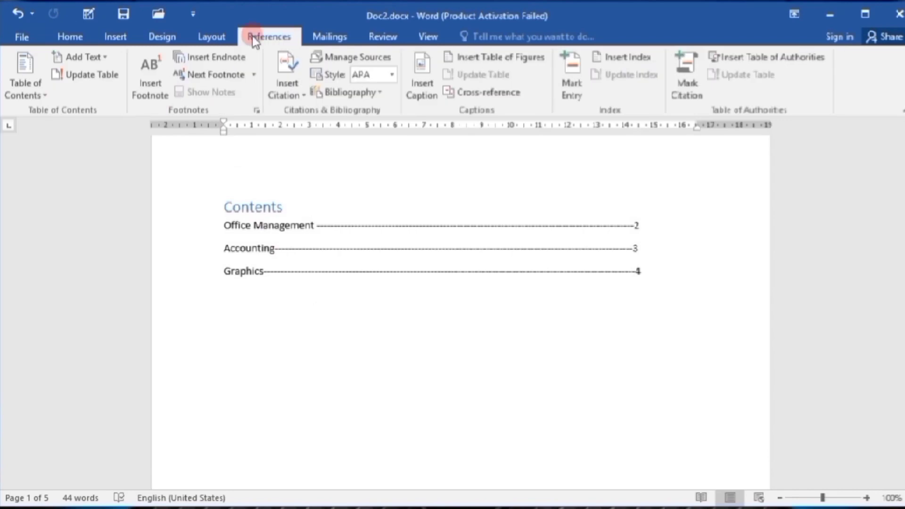
{"action": "left_click", "coordinate": [101, 79]}
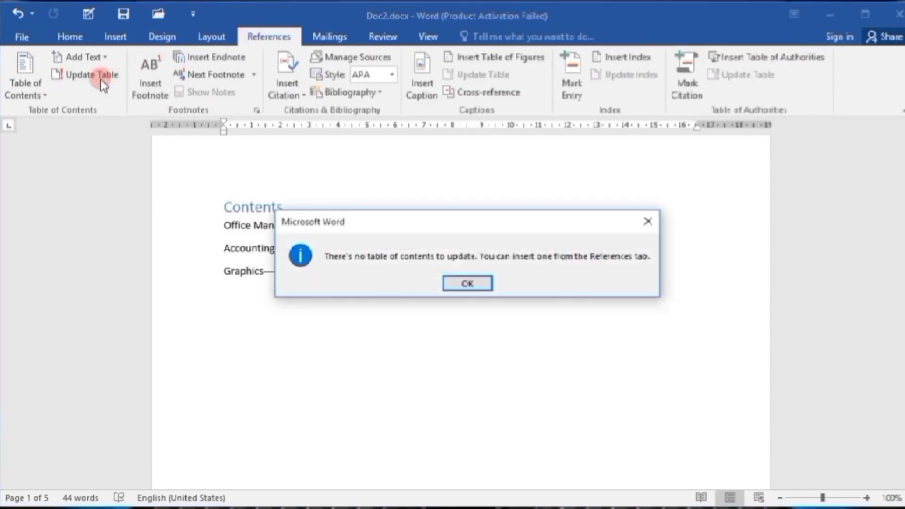
{"action": "key", "text": "Return"}
{"action": "left_click", "coordinate": [102, 73]}
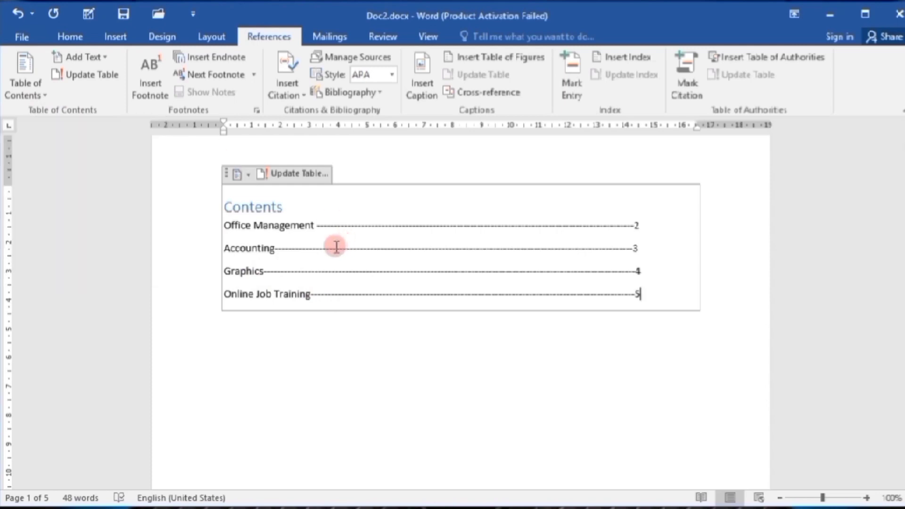
{"action": "left_click", "coordinate": [87, 75]}
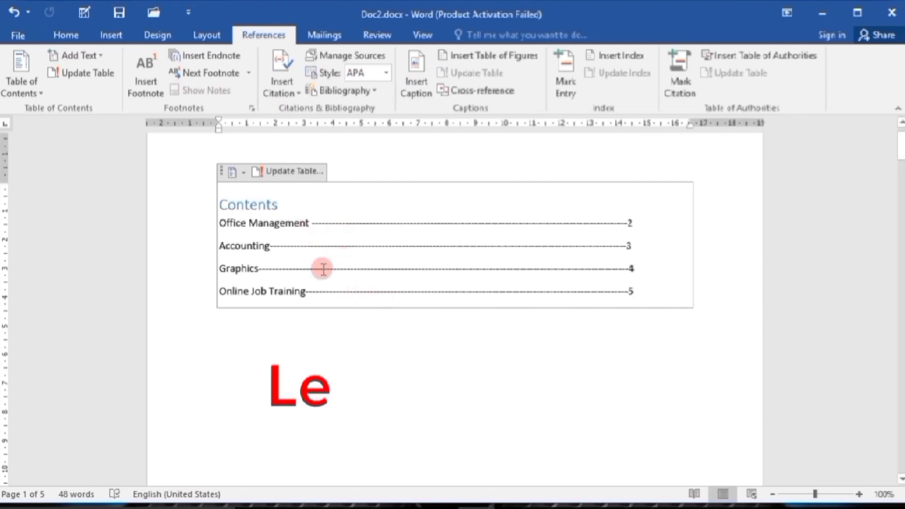
{"action": "left_click", "coordinate": [324, 35]}
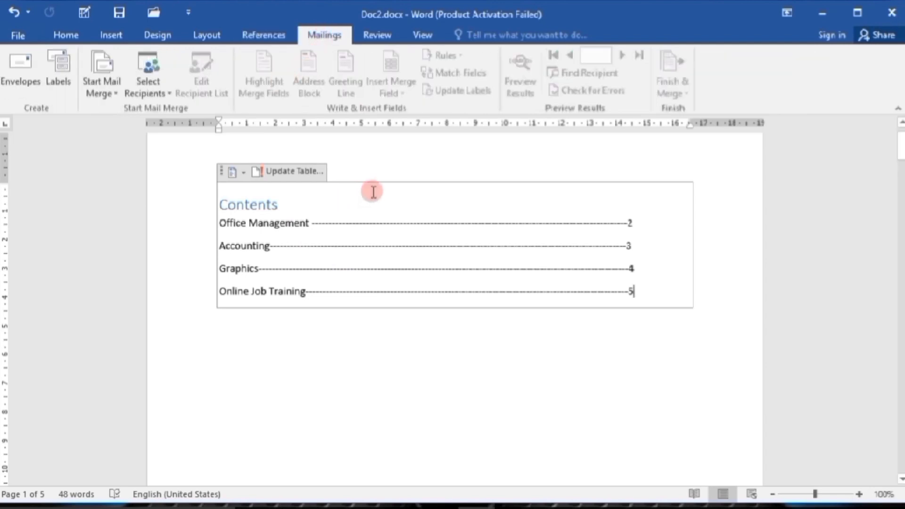